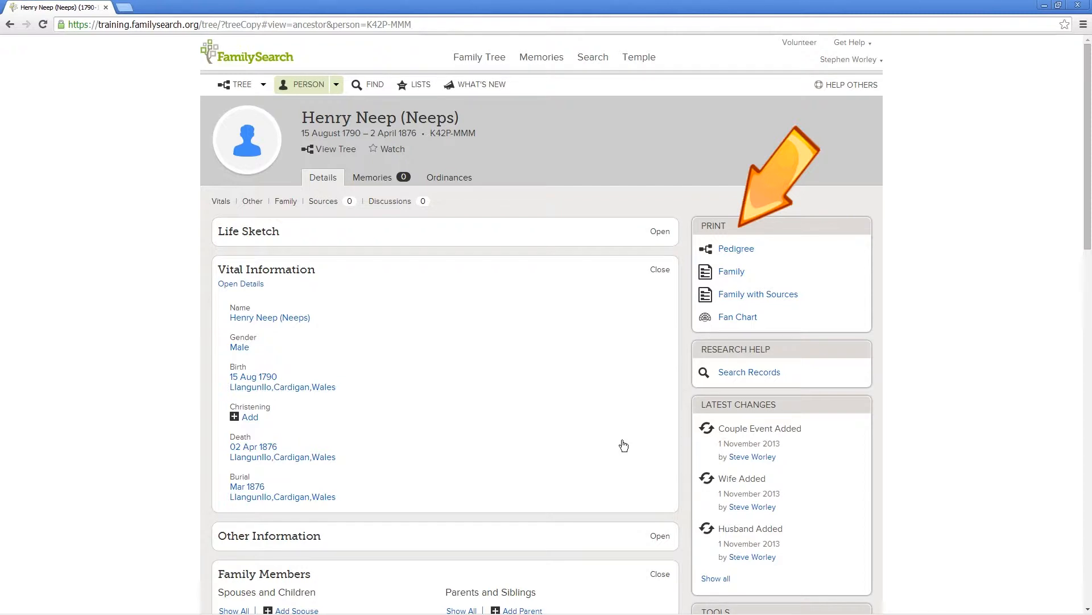
# Open the person's printable pedigree chart, fit it to the page width and look through it
pyautogui.click(745, 253)
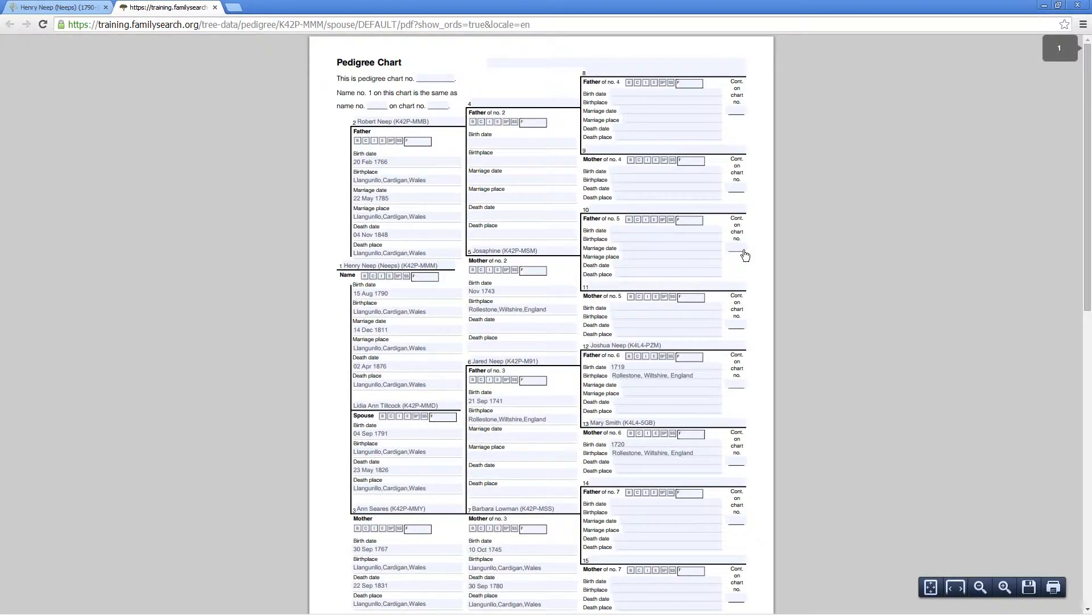
pyautogui.click(959, 590)
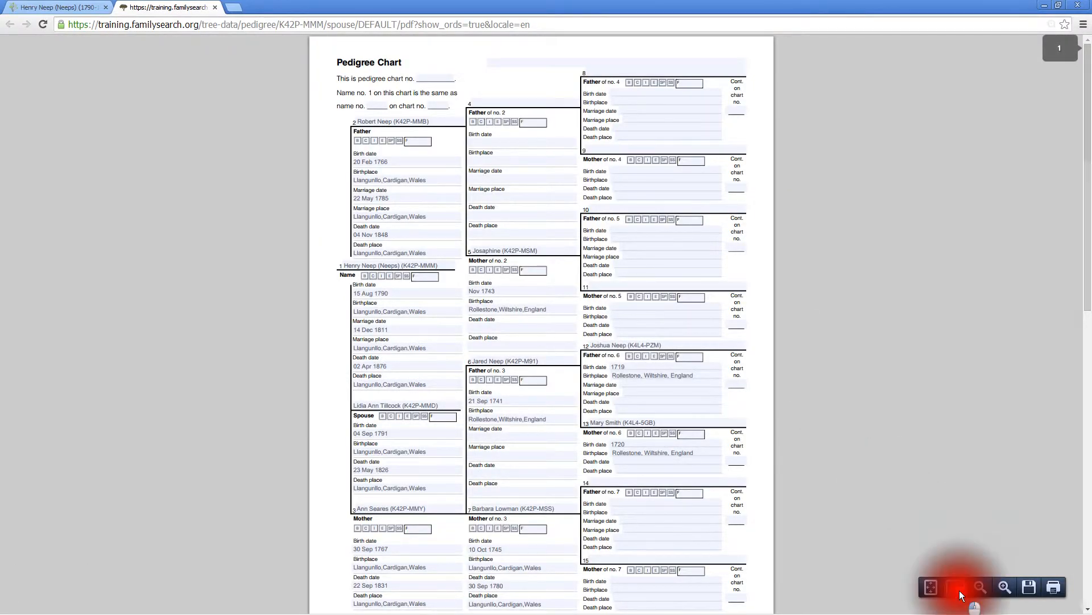
pyautogui.moveTo(1088, 147); pyautogui.dragTo(1088, 177)
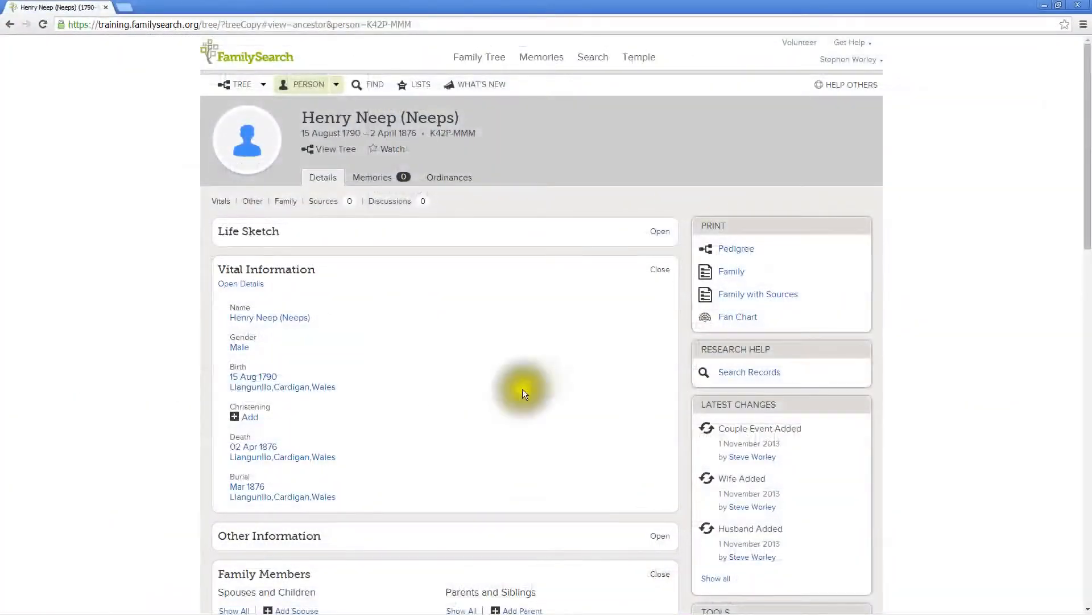
# Open the person's printable family group record without sources, fit it to the page width and print it
pyautogui.click(729, 273)
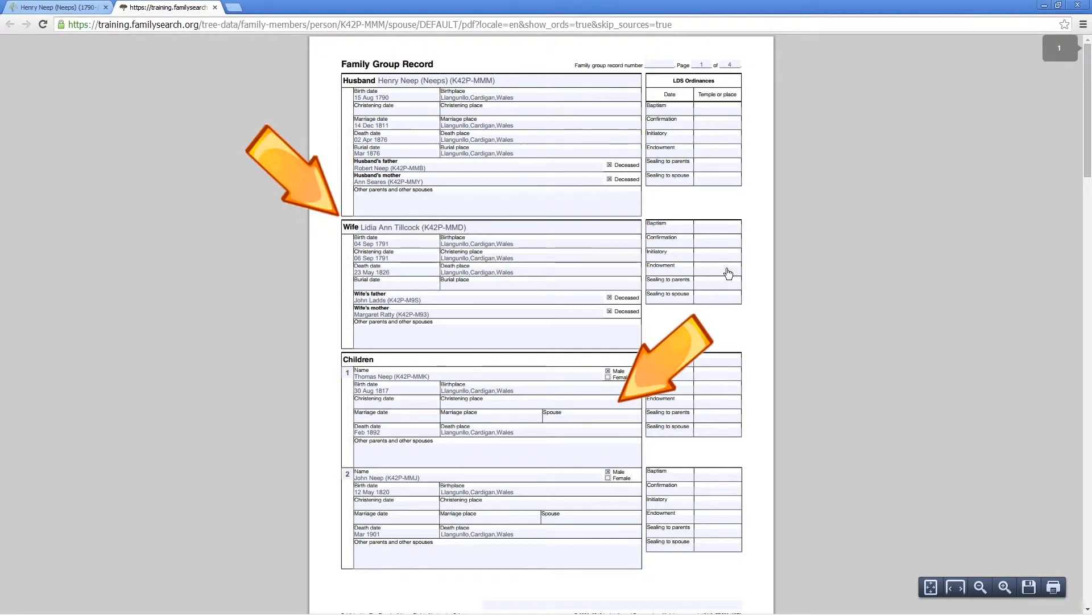
pyautogui.click(961, 588)
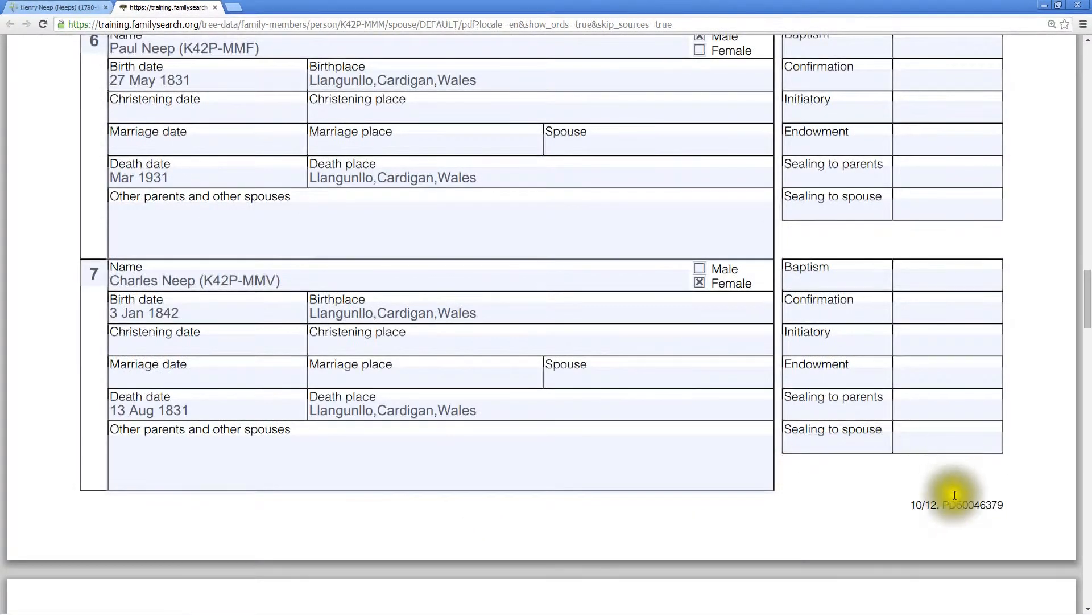
pyautogui.moveTo(1002, 587)
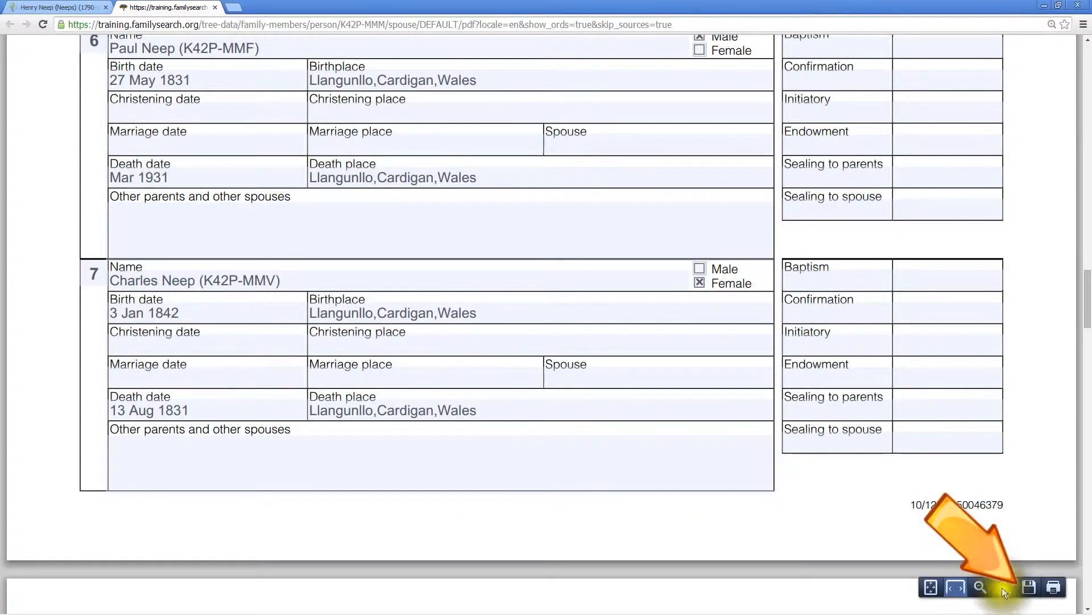
pyautogui.click(1057, 589)
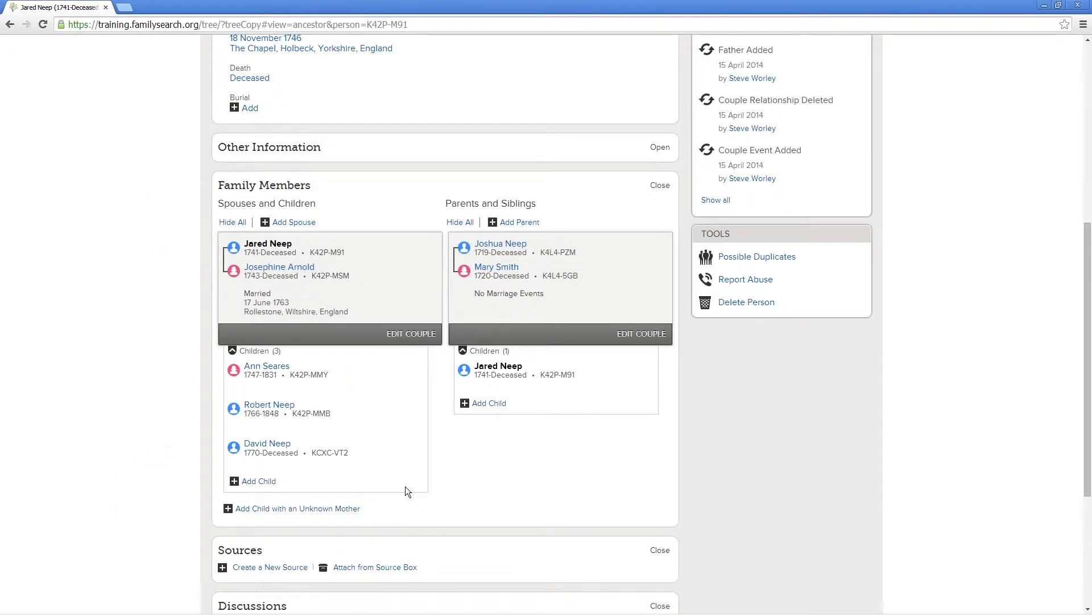
# Copy the couple and children listed under Spouses and Children and paste them as text only into the blank Word document
pyautogui.moveTo(406, 486); pyautogui.dragTo(391, 231)
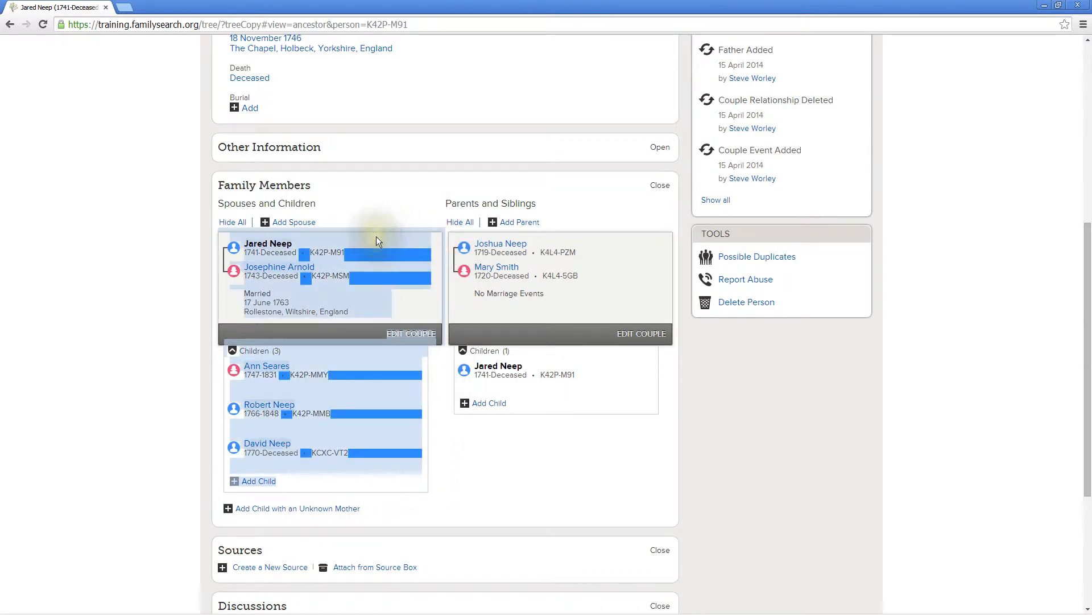
pyautogui.rightClick(377, 236)
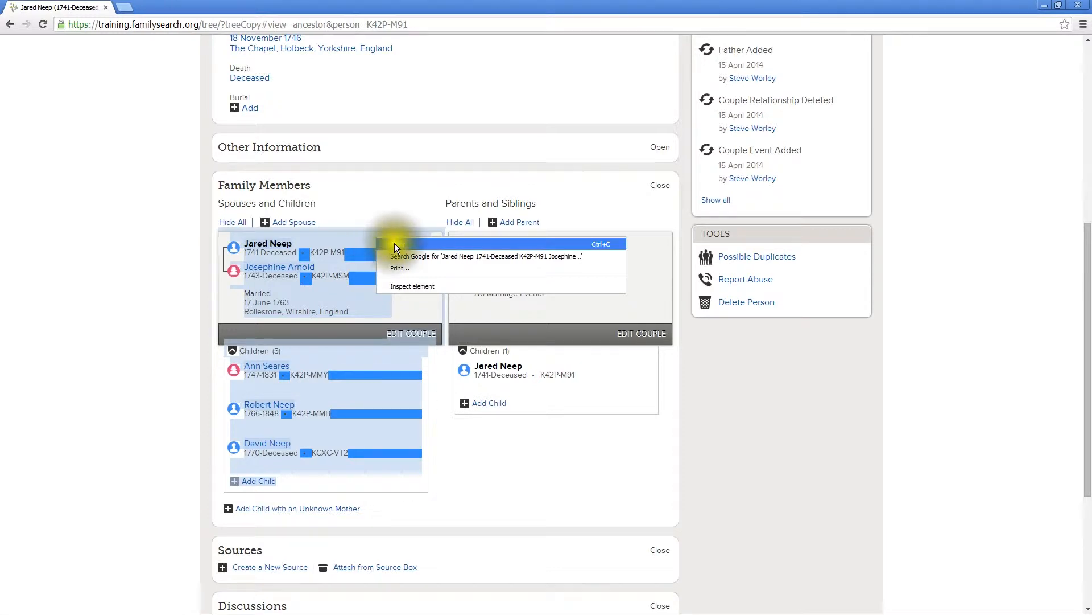
pyautogui.click(395, 244)
pyautogui.hotkey('alt', 'Tab')
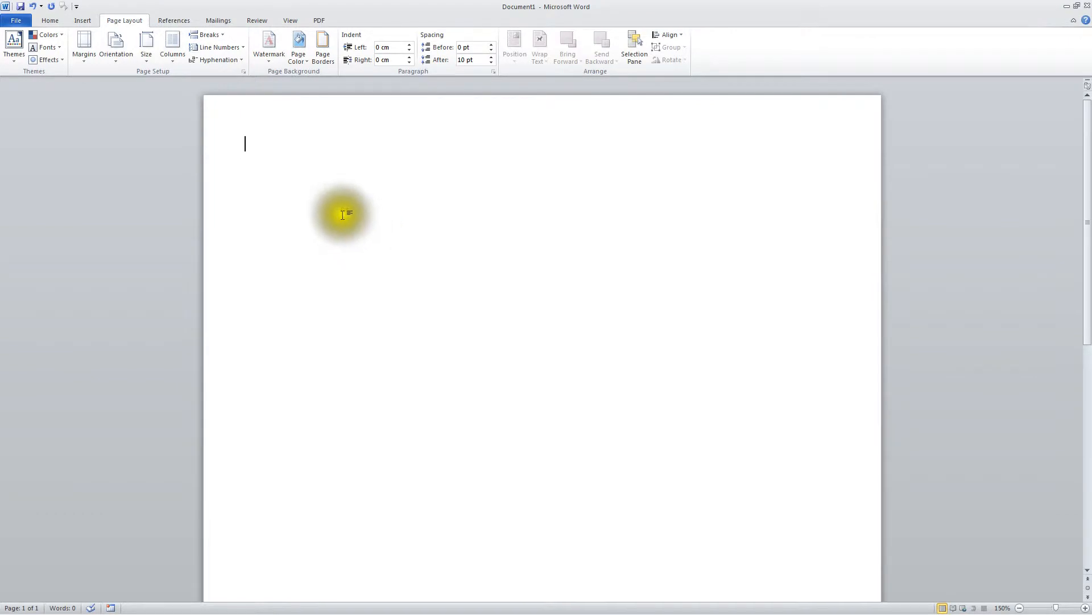
pyautogui.rightClick(266, 149)
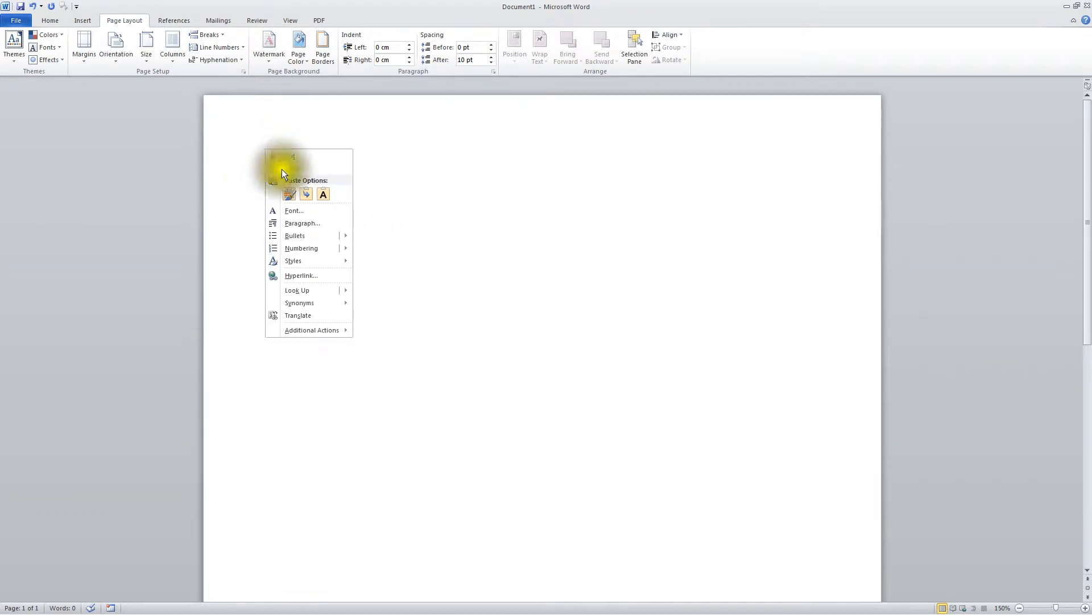
pyautogui.click(324, 194)
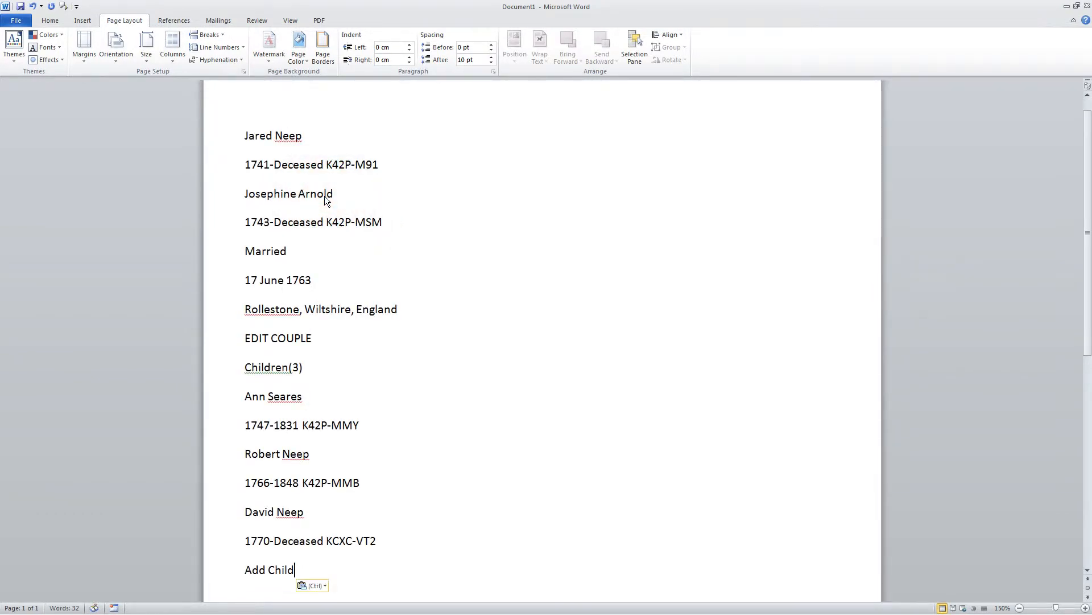
# Copy the wife's ID number from the pasted family list in the Word document
pyautogui.moveTo(385, 224); pyautogui.dragTo(343, 228)
pyautogui.rightClick(342, 227)
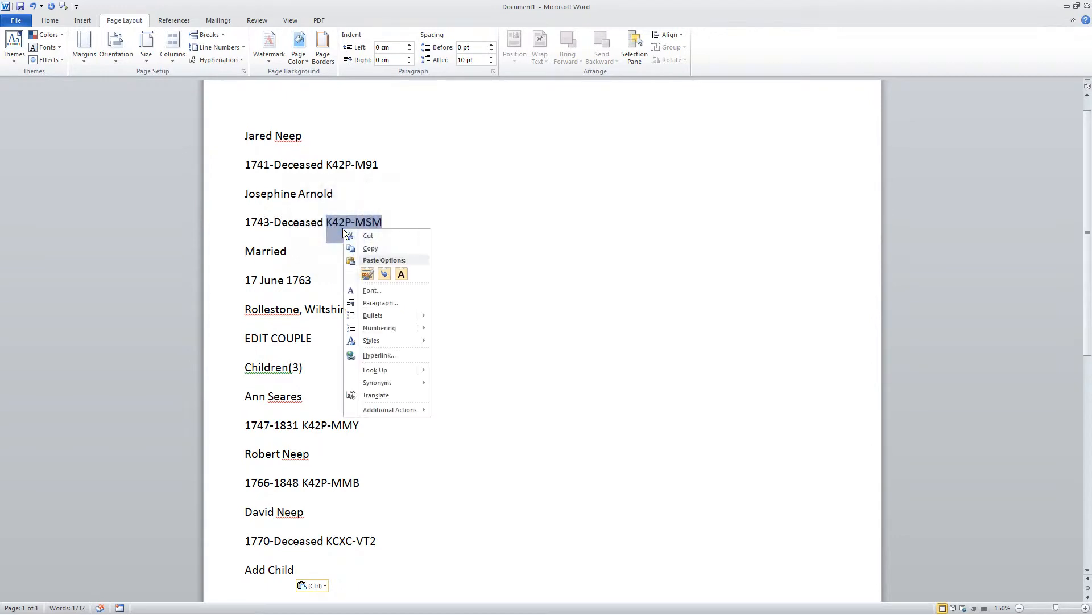
pyautogui.click(369, 247)
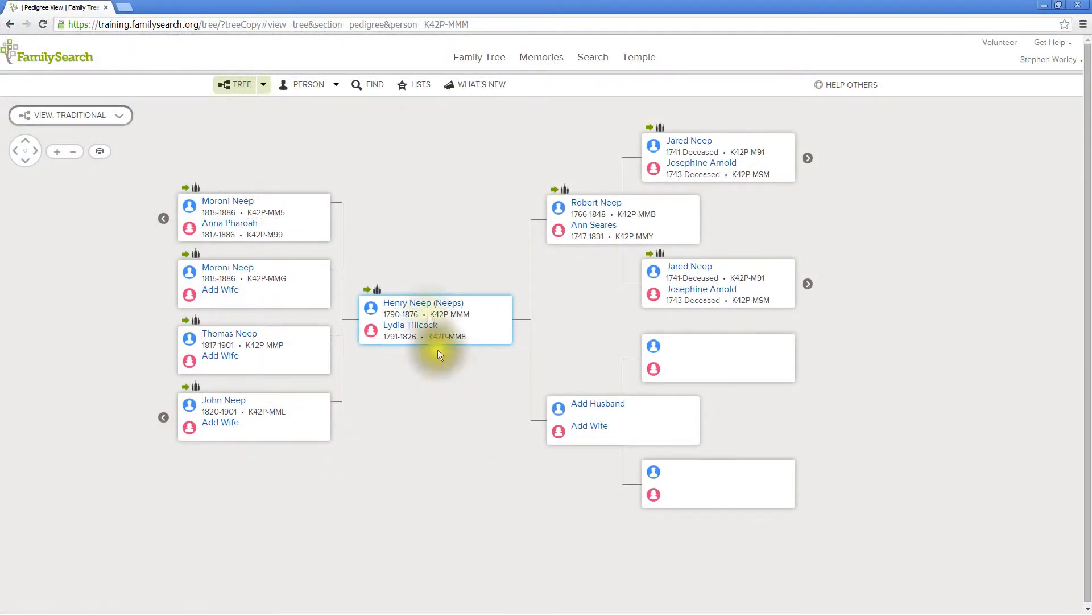
# Find the wife in FamilySearch by her copied ID number and open her person page from the search result
pyautogui.click(370, 86)
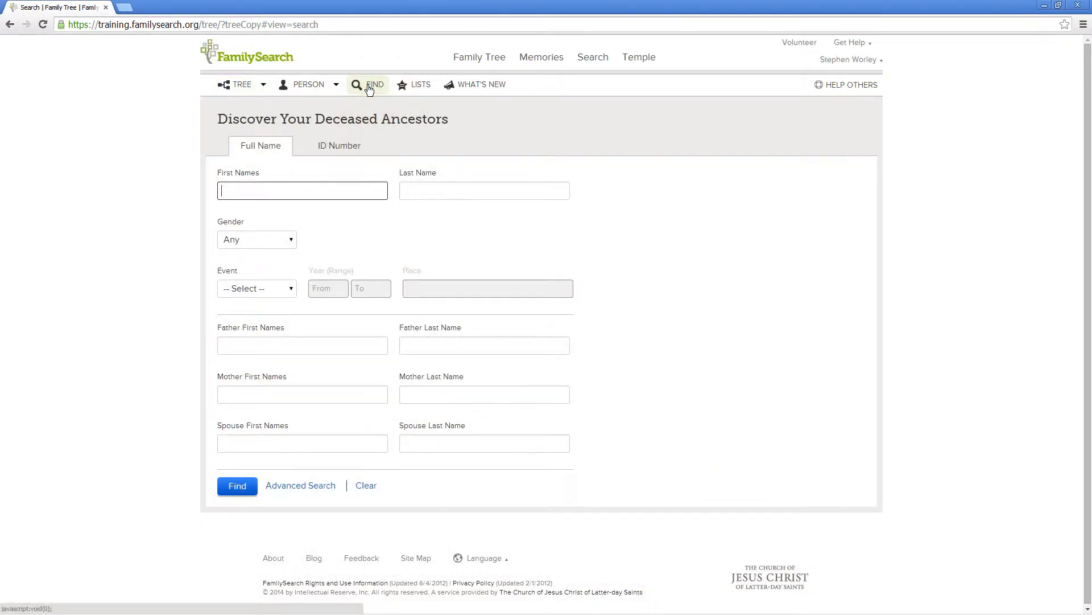
pyautogui.click(340, 149)
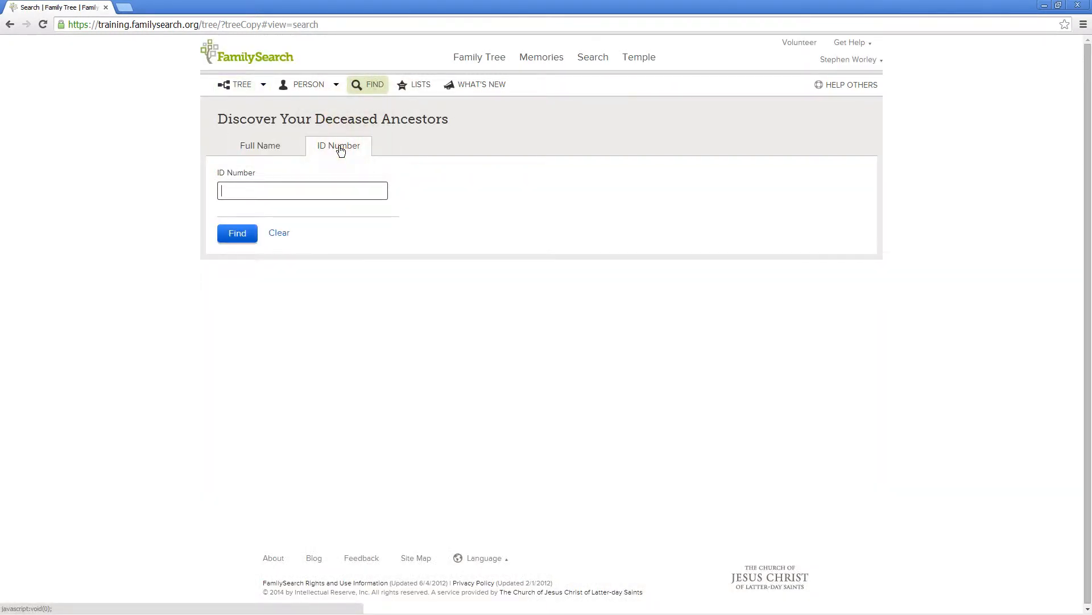
pyautogui.rightClick(315, 189)
pyautogui.click(353, 250)
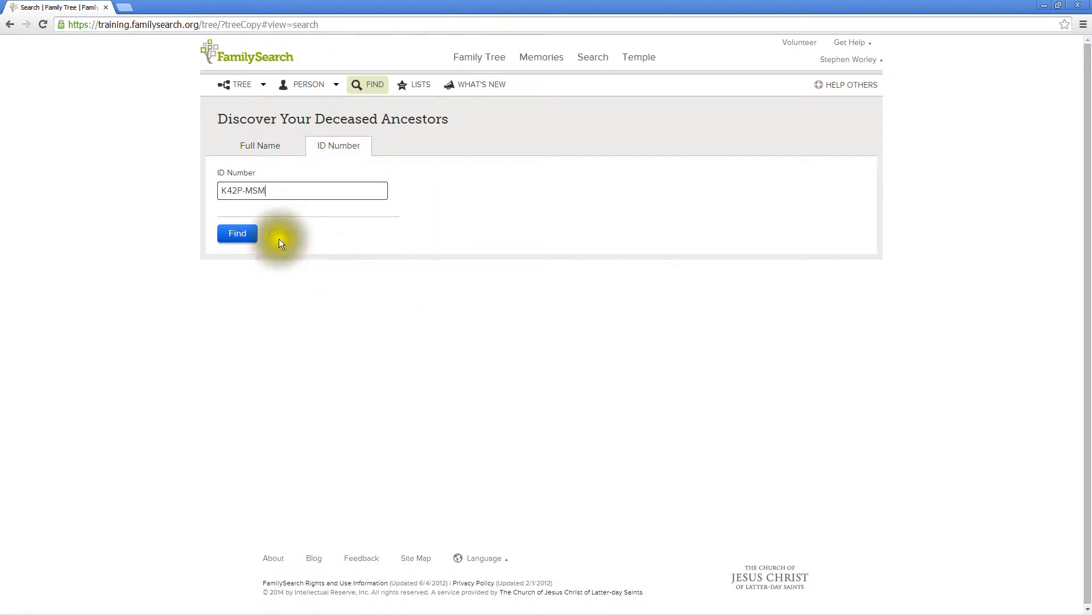
pyautogui.click(255, 238)
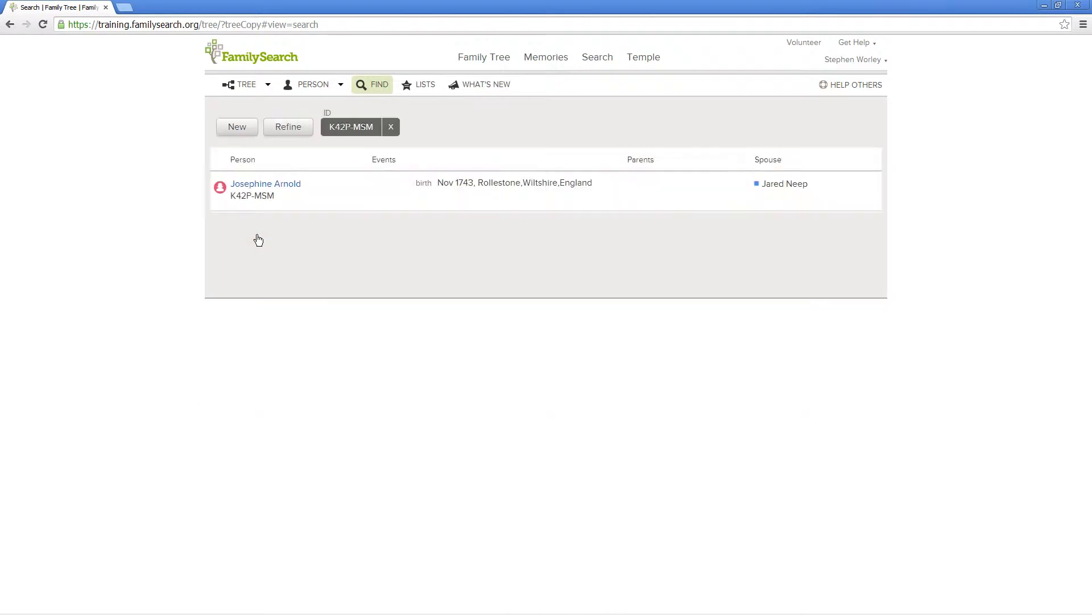
pyautogui.click(266, 187)
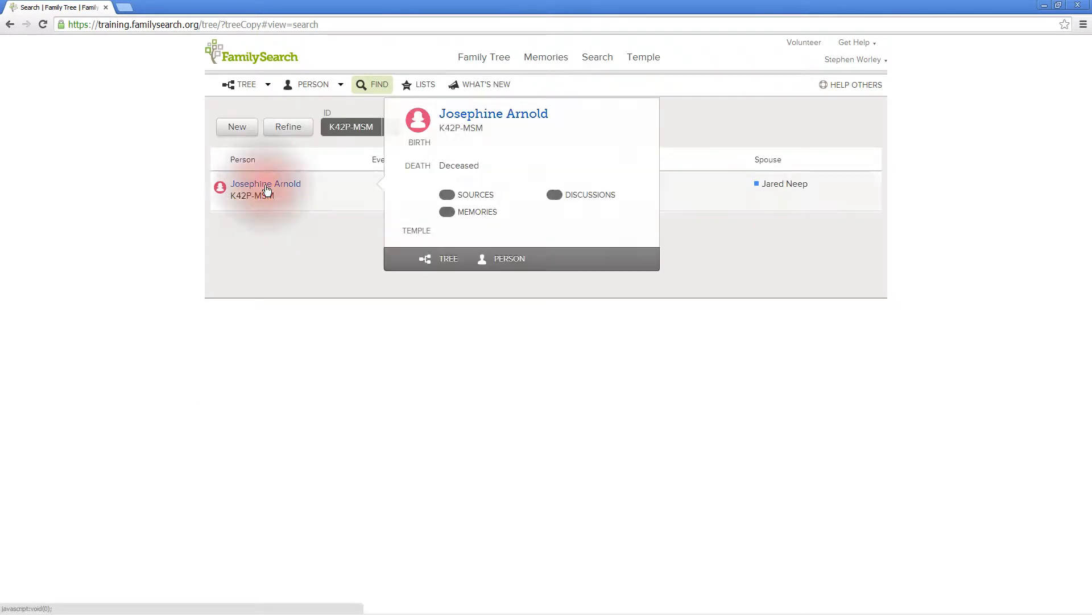
pyautogui.click(508, 259)
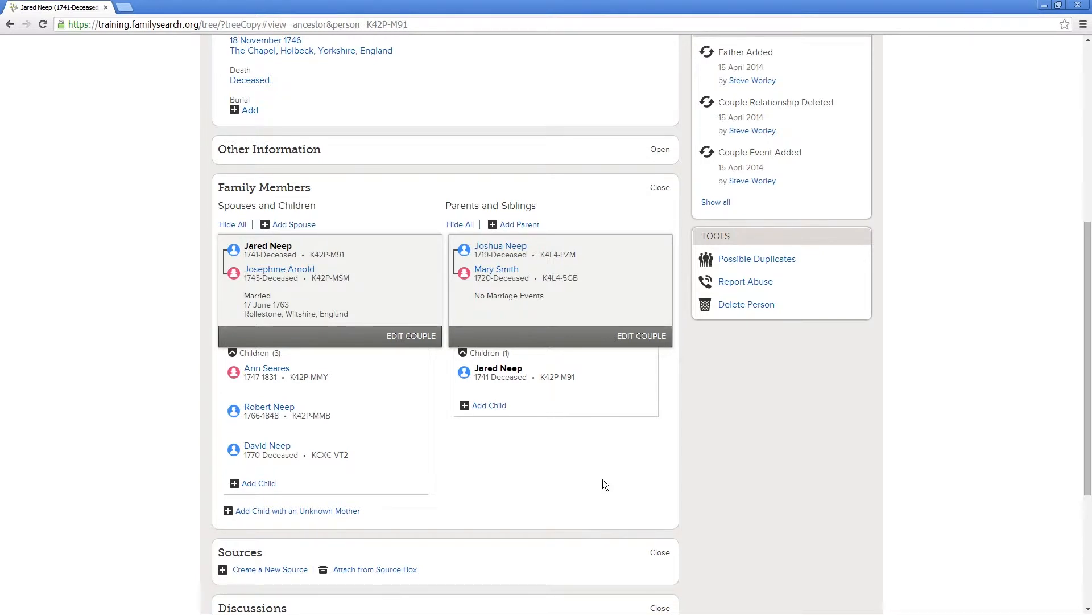
# Delete the 1747 daughter's parent-child relationship with the reason "Child attached to wrong family", confirming both review statements
pyautogui.moveTo(414, 384)
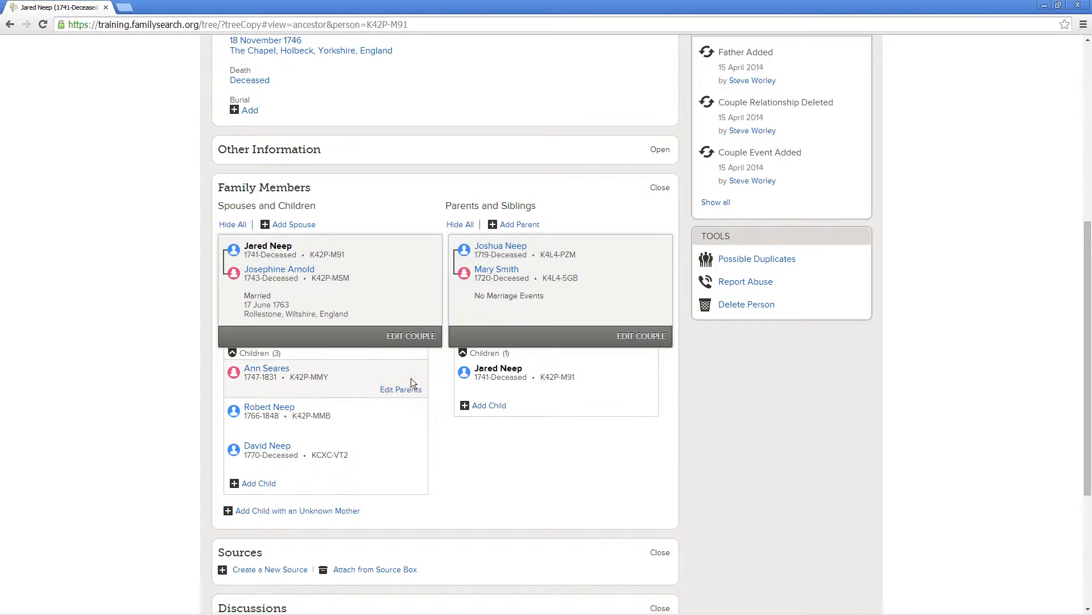
pyautogui.click(406, 390)
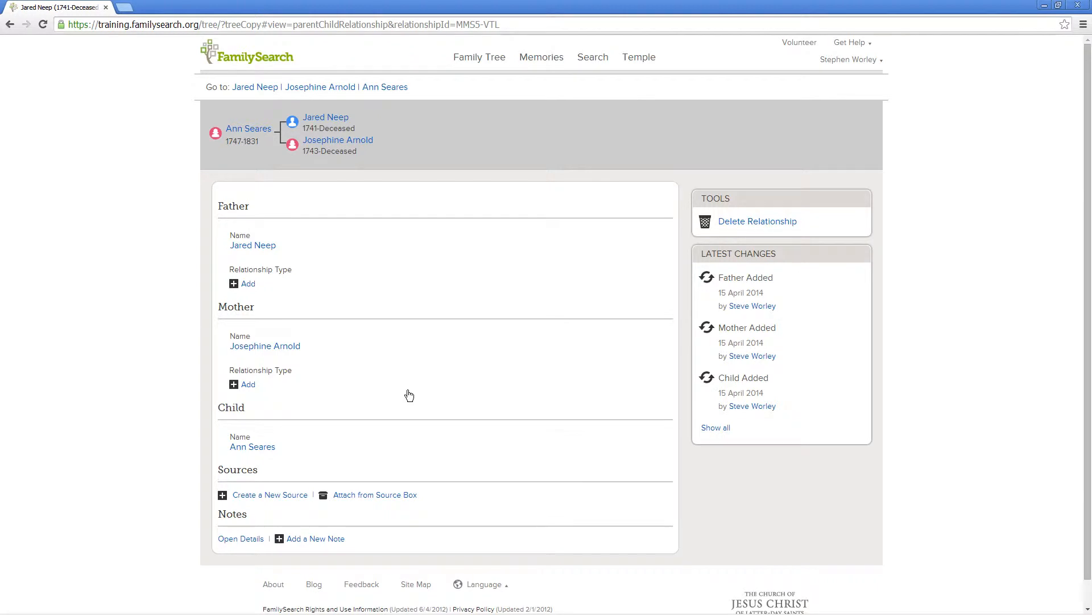
pyautogui.click(729, 223)
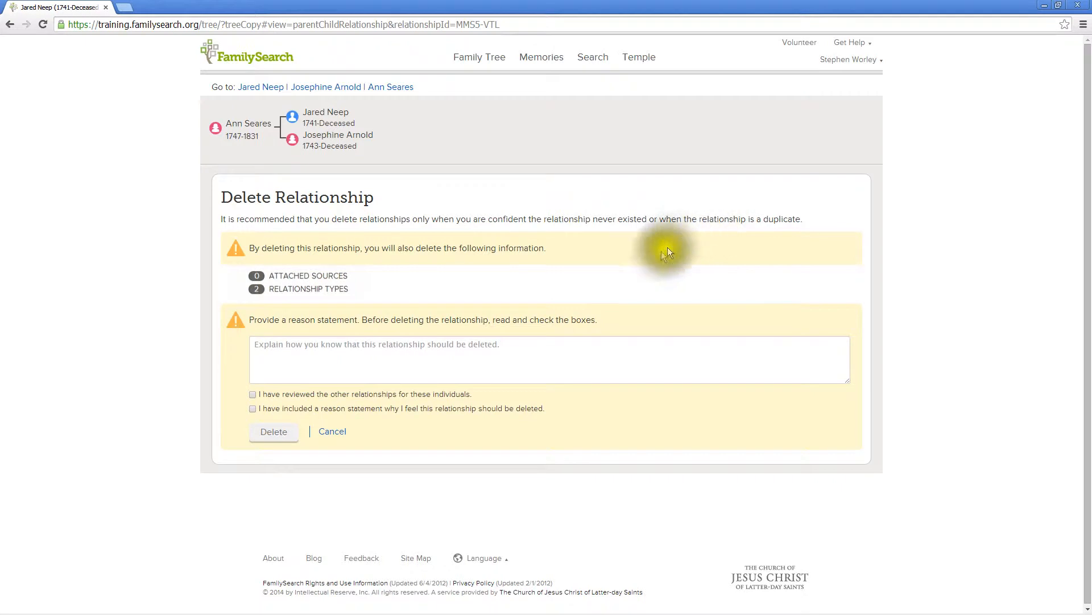
pyautogui.click(519, 347)
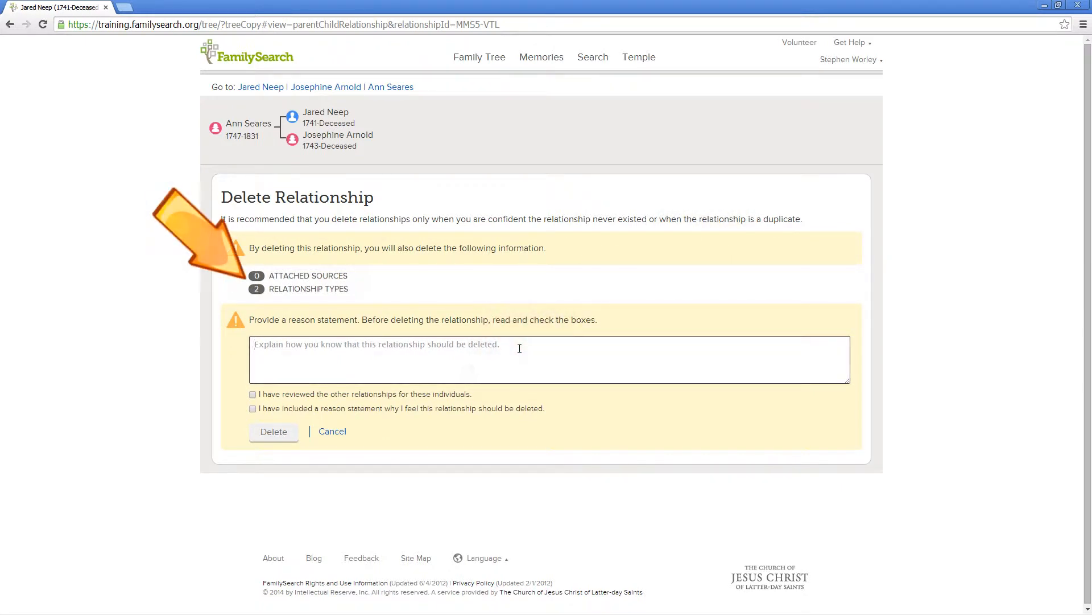
pyautogui.write('Child attached to wrong family')
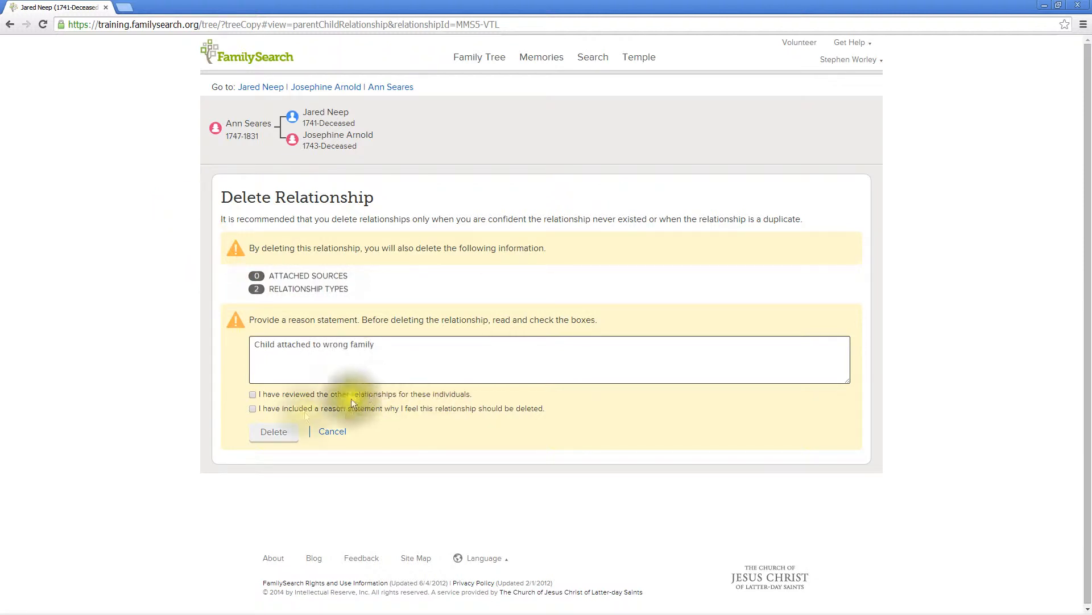
pyautogui.click(256, 394)
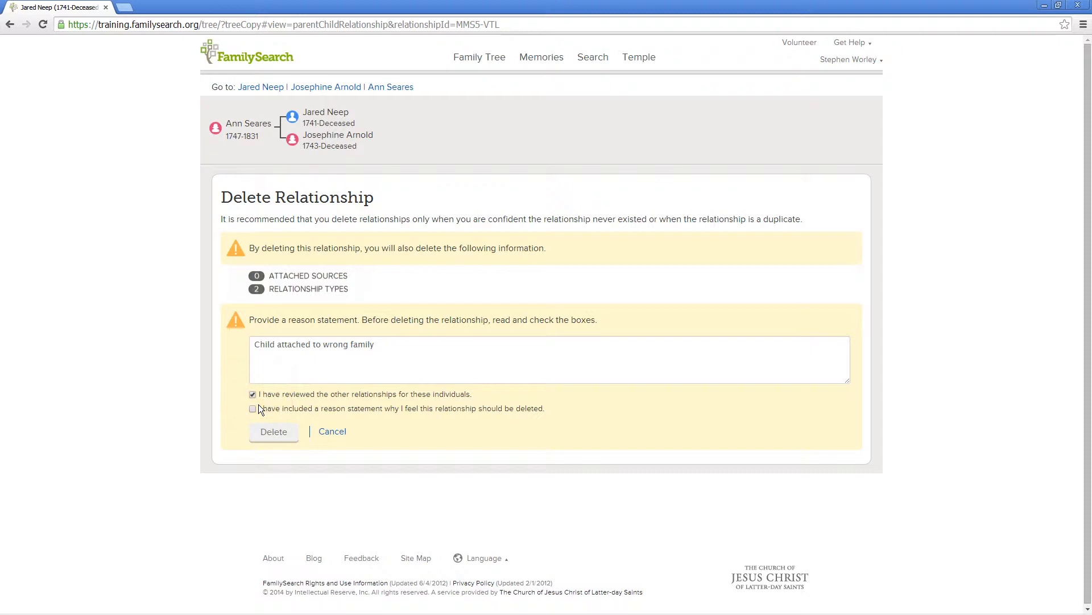
pyautogui.click(257, 409)
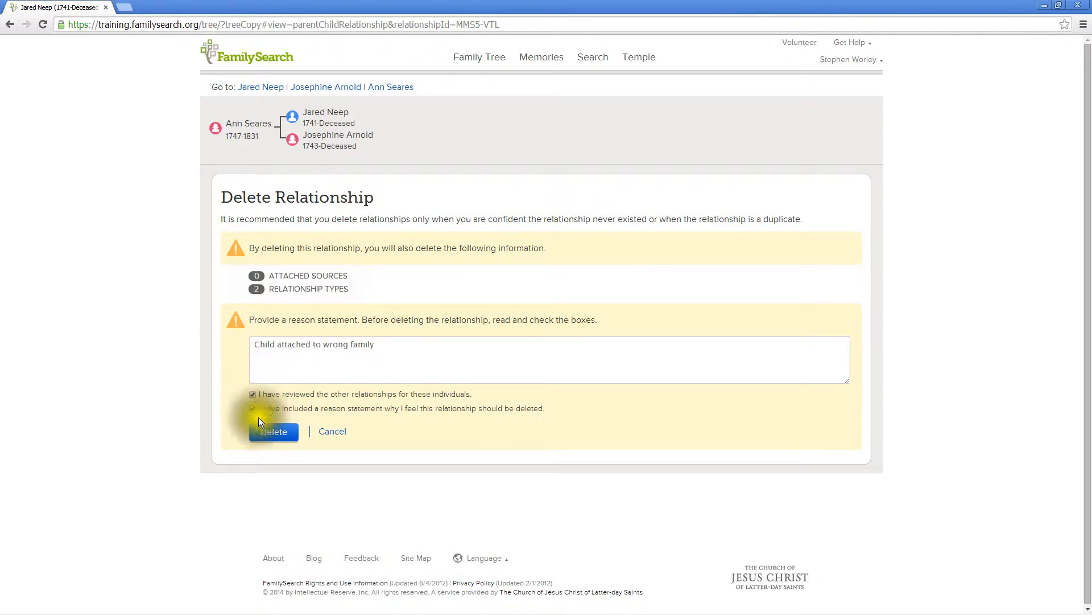
pyautogui.click(270, 434)
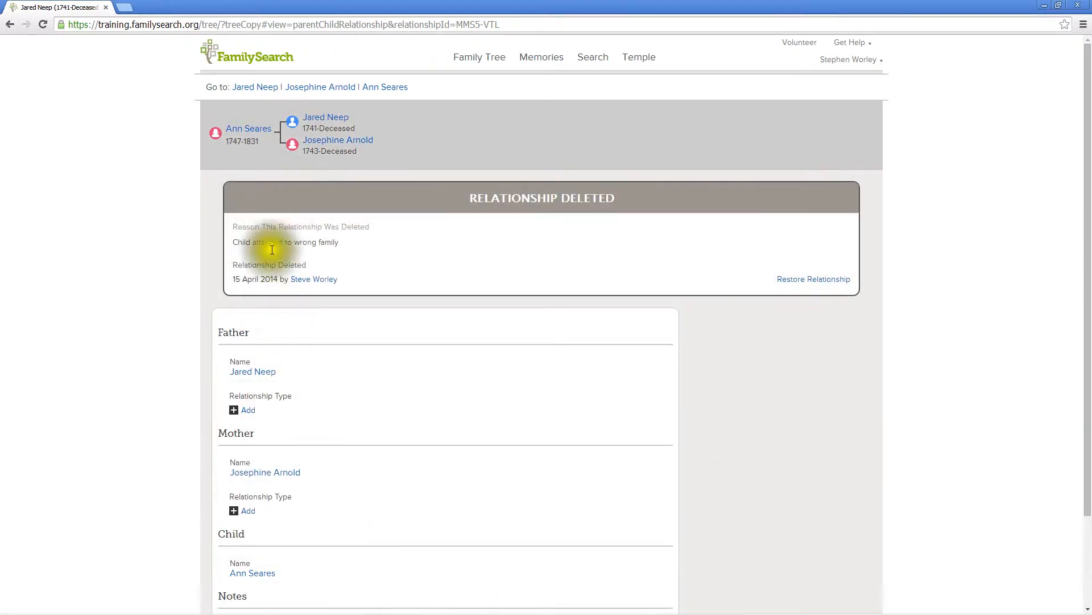
# Return to the father's page and delete the parent-child relationships of the sons born in 1766 and 1770
pyautogui.click(257, 88)
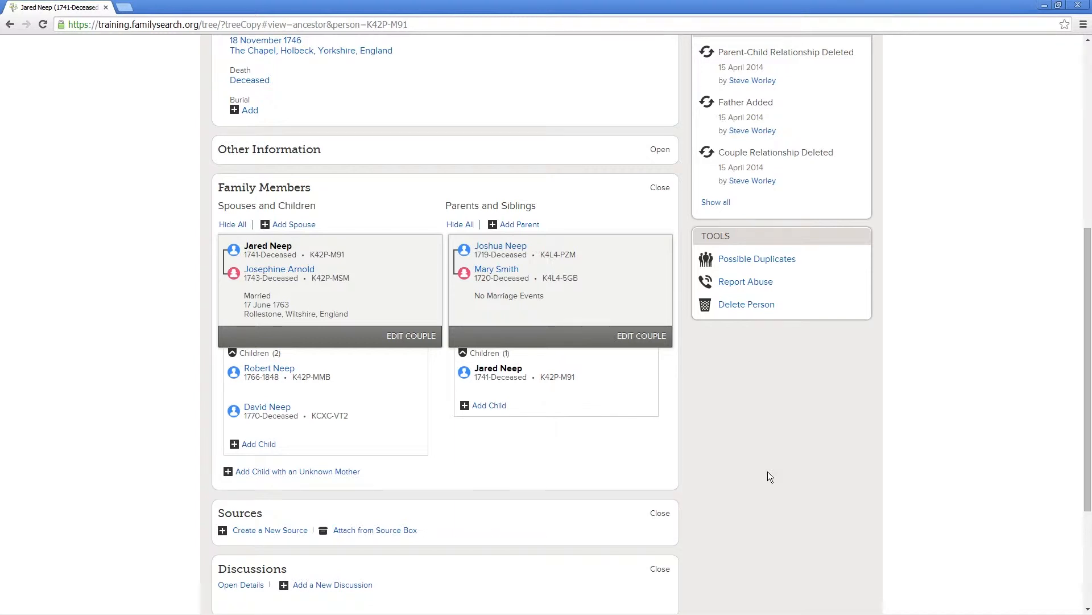
pyautogui.click(388, 391)
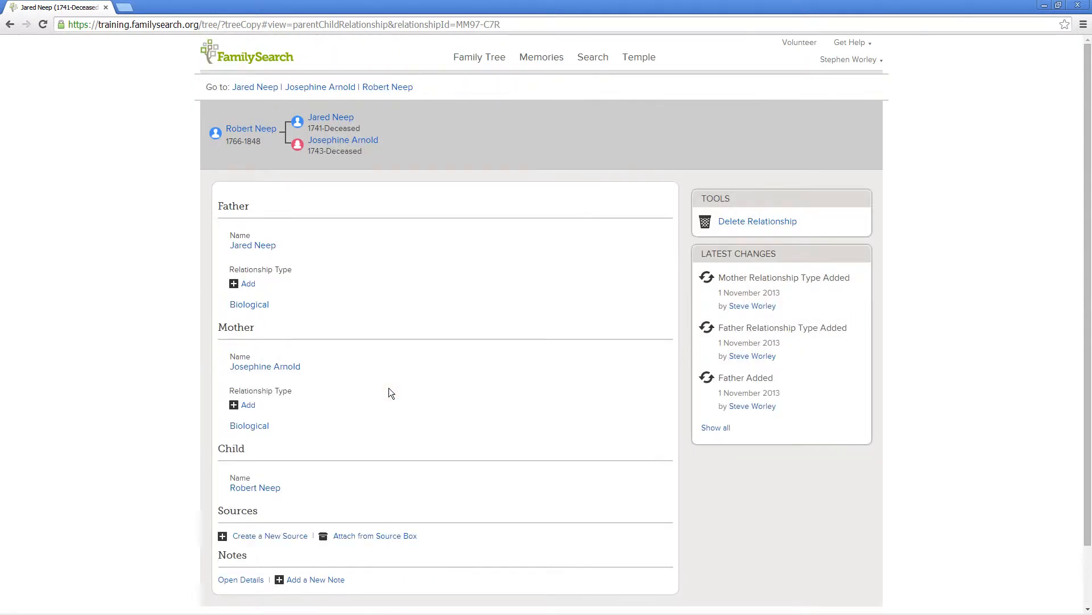
pyautogui.click(725, 221)
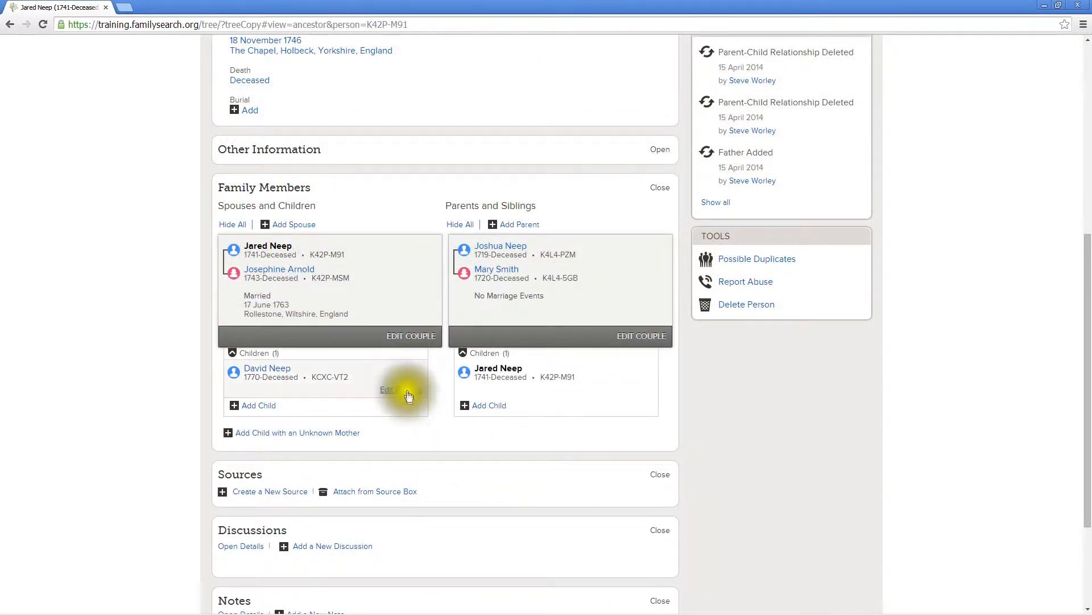
pyautogui.click(408, 394)
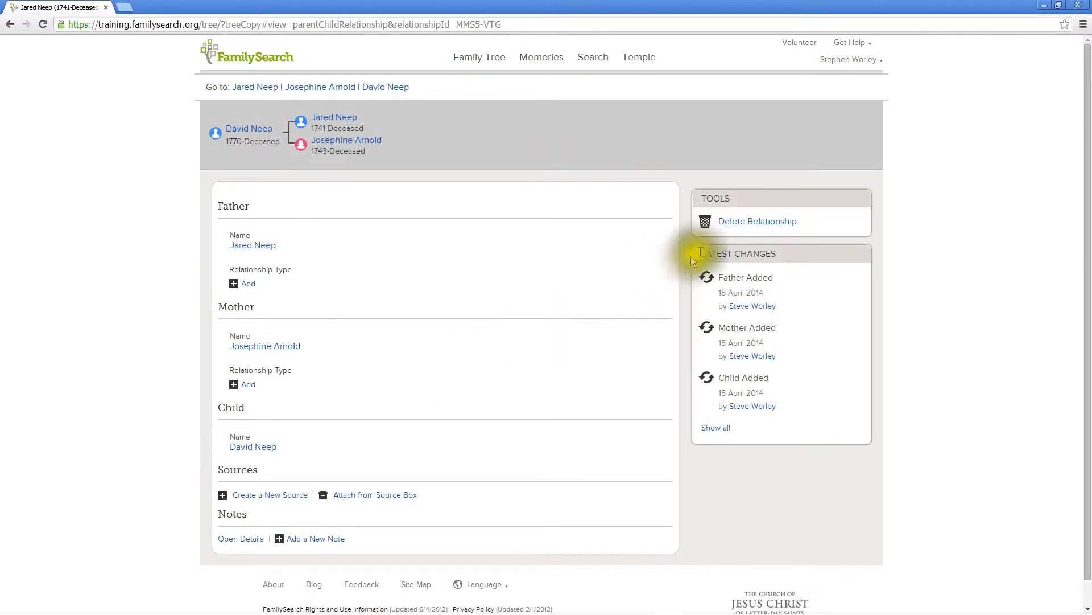
pyautogui.click(733, 222)
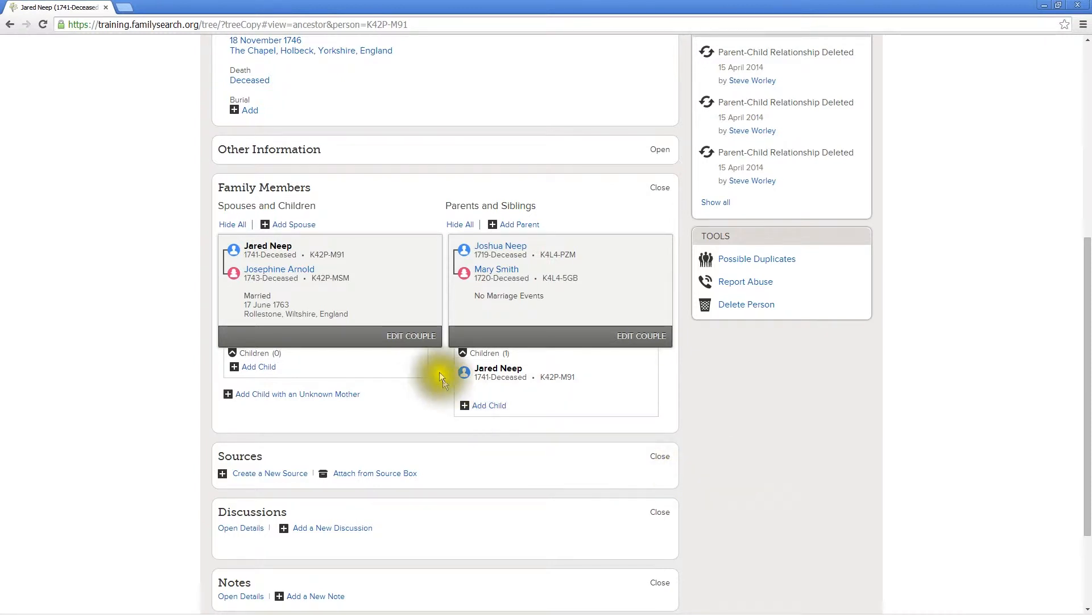
# Delete the husband's incorrect couple relationship with the reason "This couple were never together", confirming both review statements, and return to his page
pyautogui.click(419, 340)
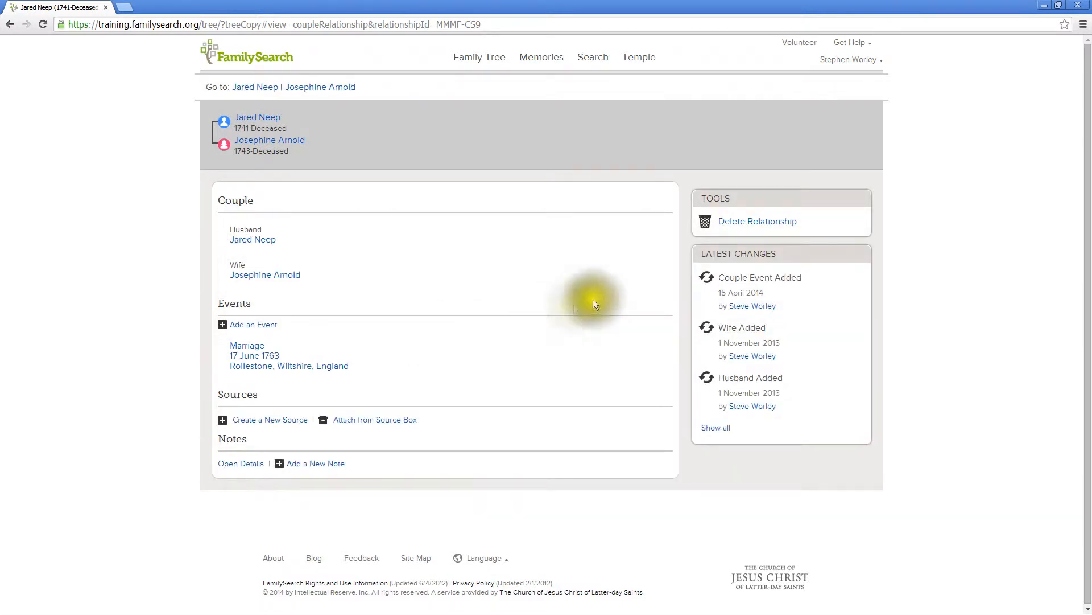
pyautogui.click(725, 224)
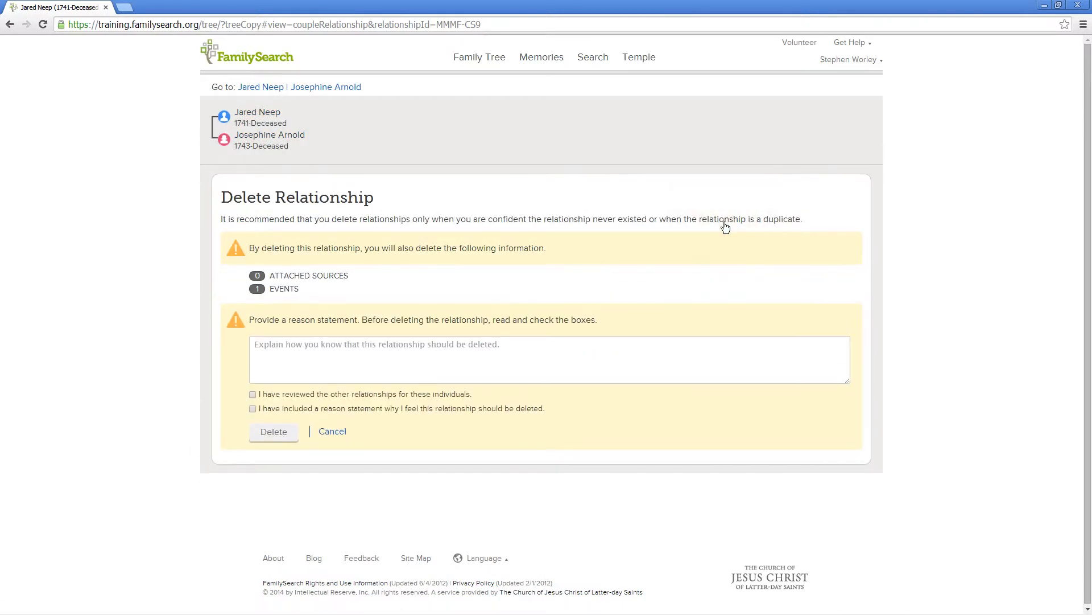
pyautogui.click(581, 346)
pyautogui.write('This couple were ')
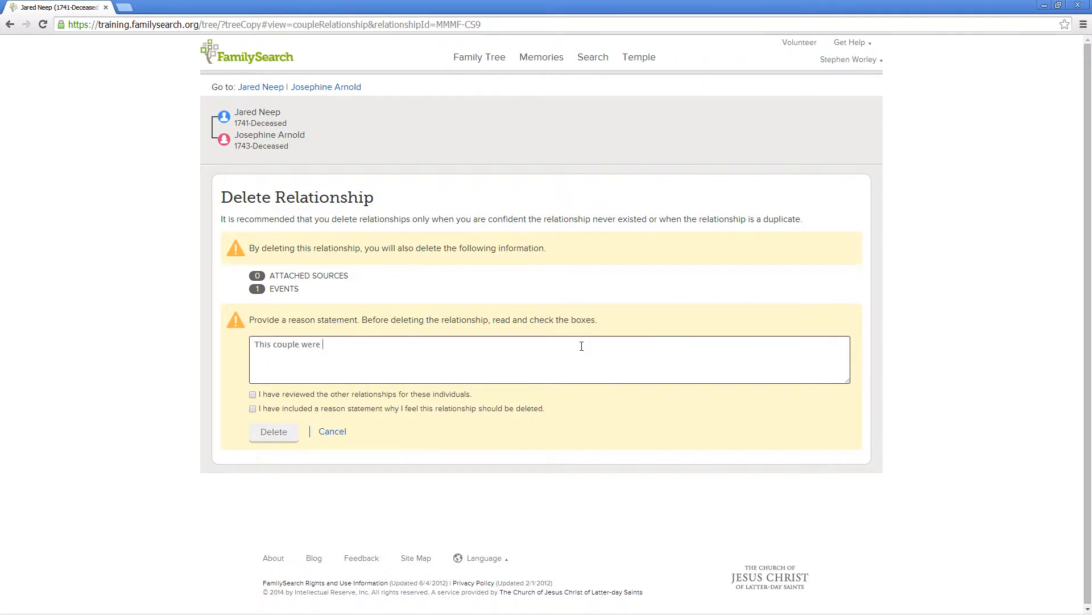
pyautogui.write('never together')
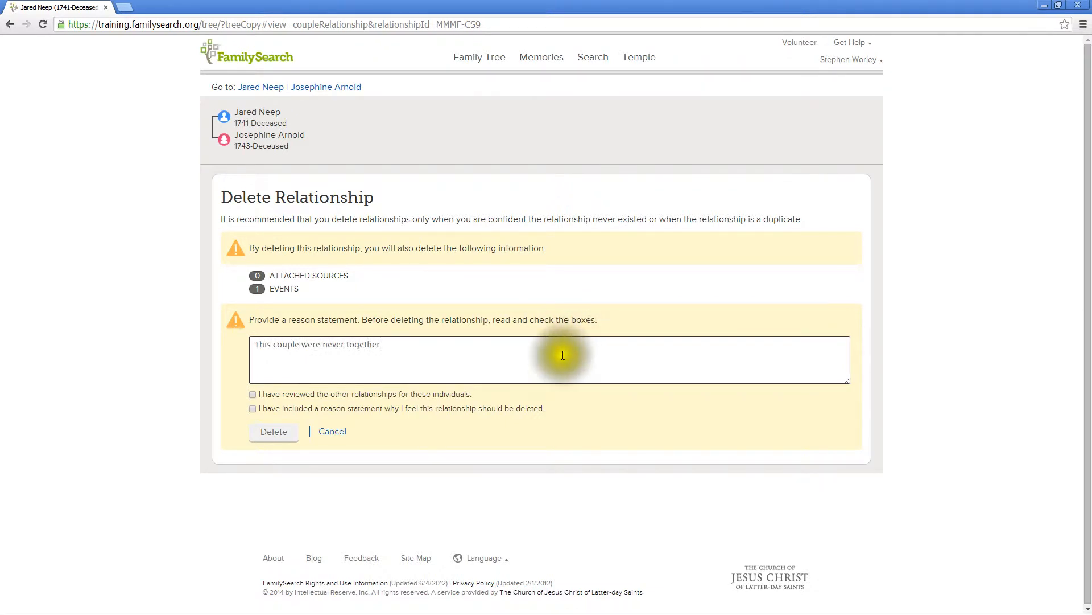
pyautogui.click(298, 394)
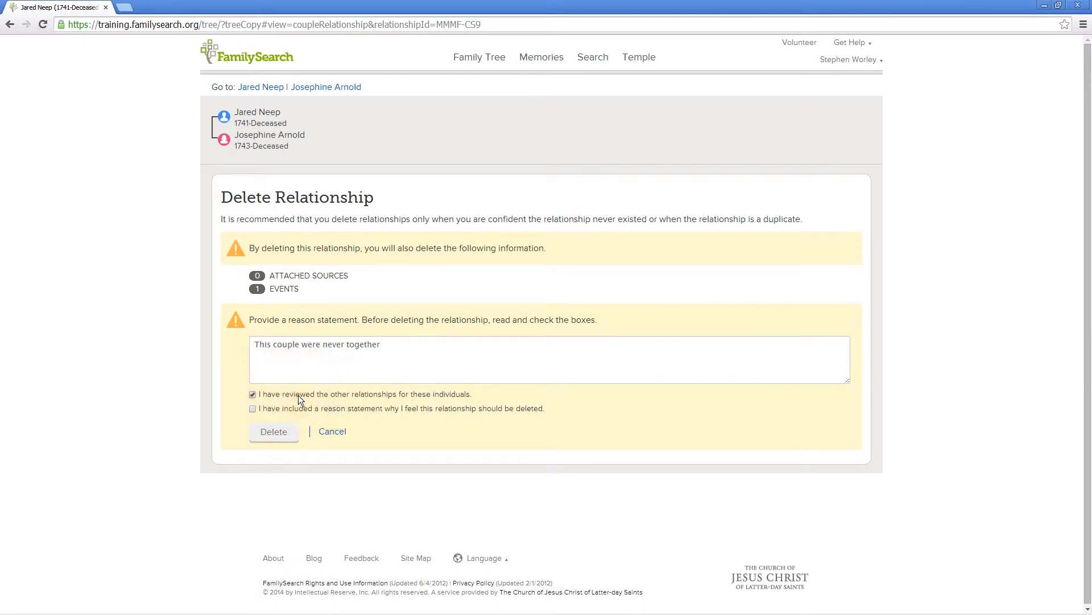
pyautogui.click(279, 408)
pyautogui.click(277, 433)
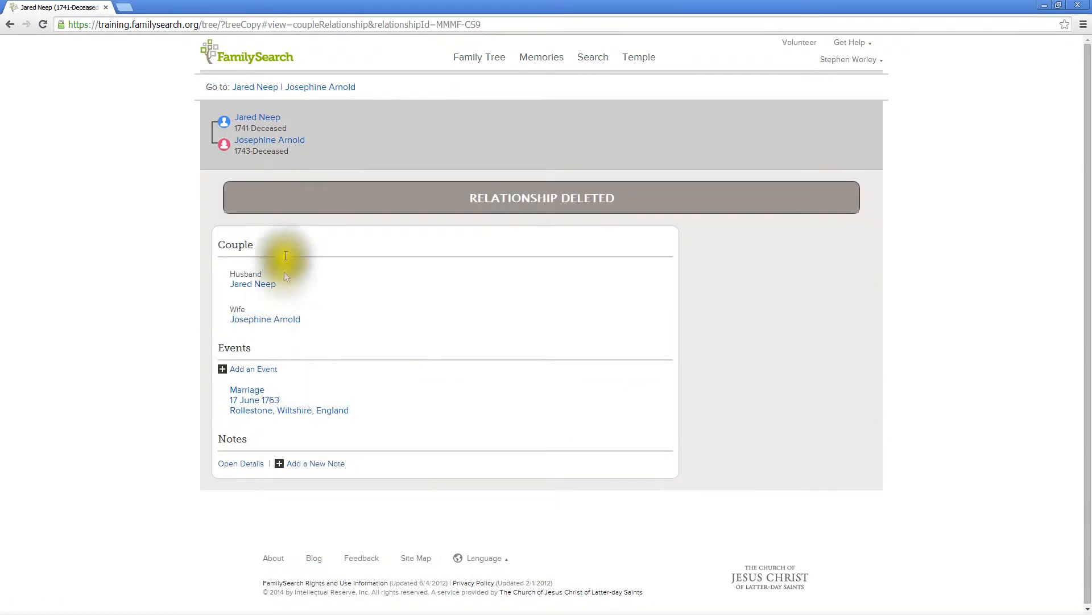
pyautogui.click(255, 86)
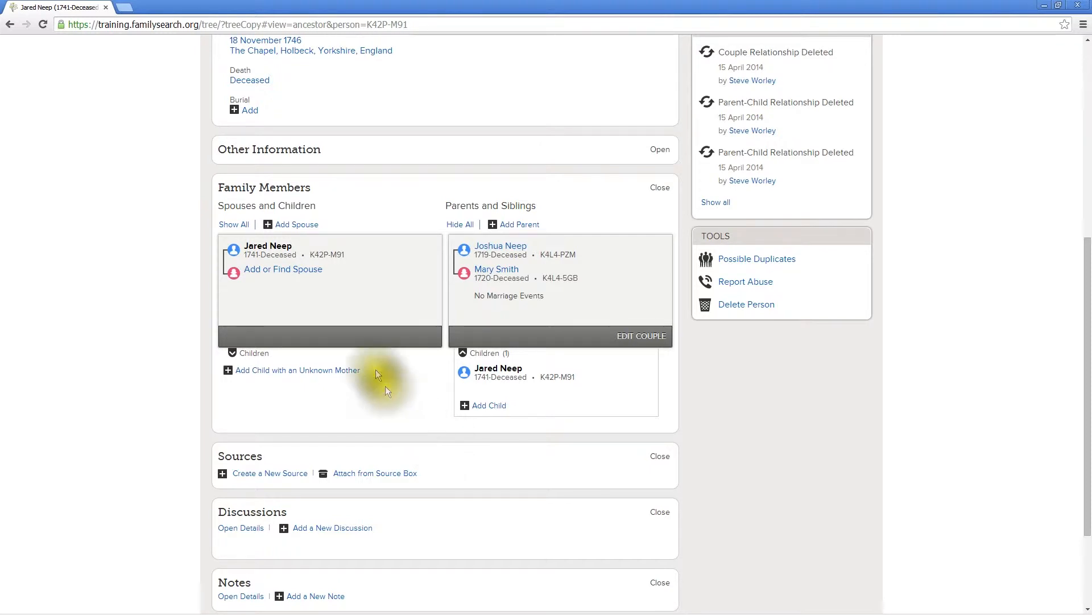
# Search for the correct wife as the missing spouse, using her first and last names and a birth event in 1742
pyautogui.click(309, 276)
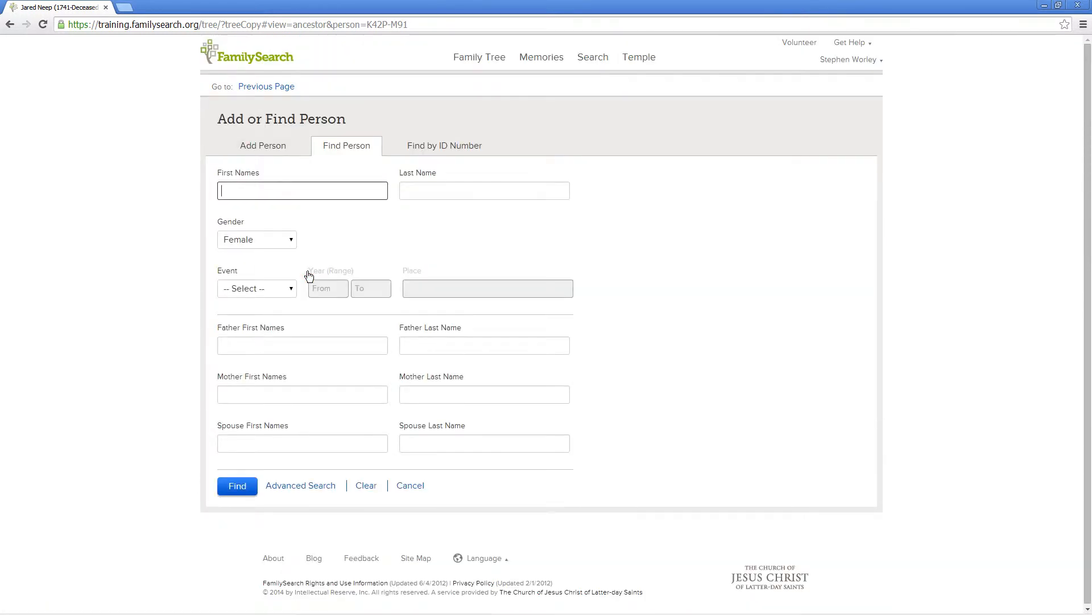
pyautogui.write('Mary')
pyautogui.press('Tab')
pyautogui.write('Grover')
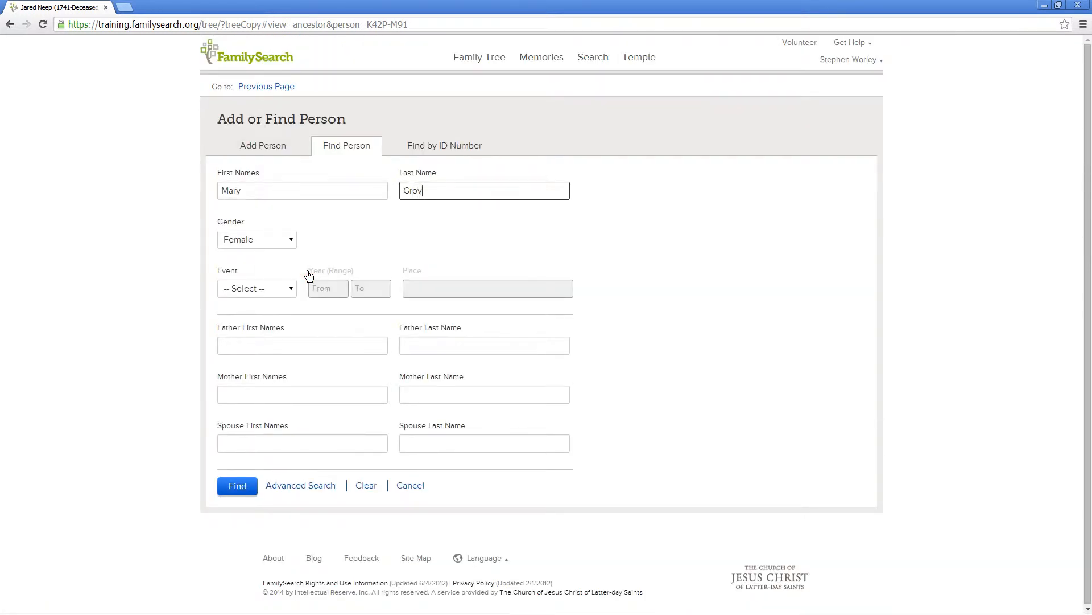
pyautogui.click(293, 288)
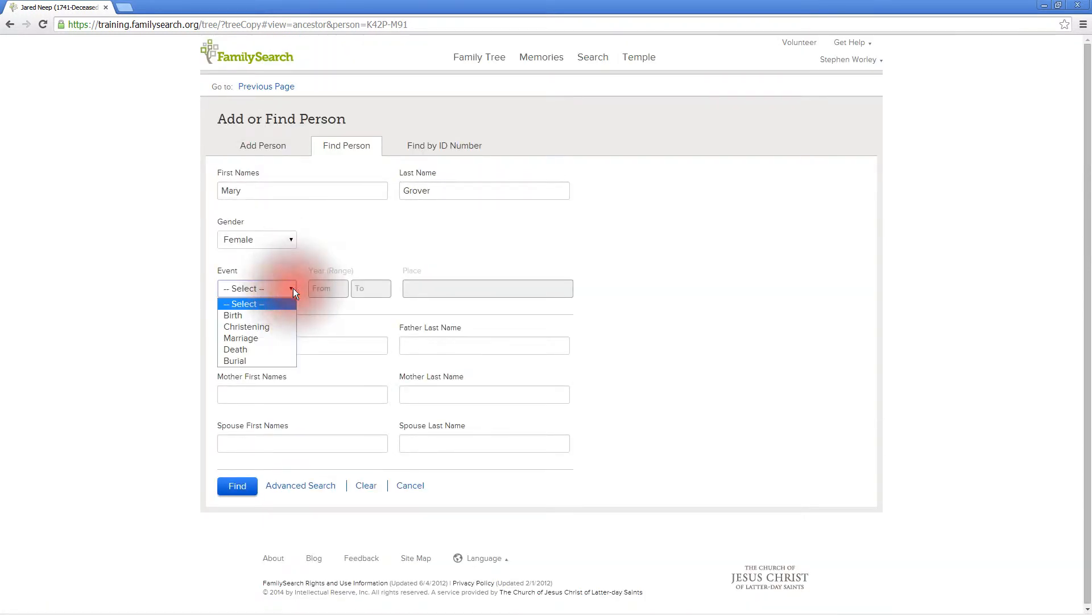
pyautogui.click(261, 316)
pyautogui.click(328, 289)
pyautogui.write('1742')
pyautogui.click(233, 486)
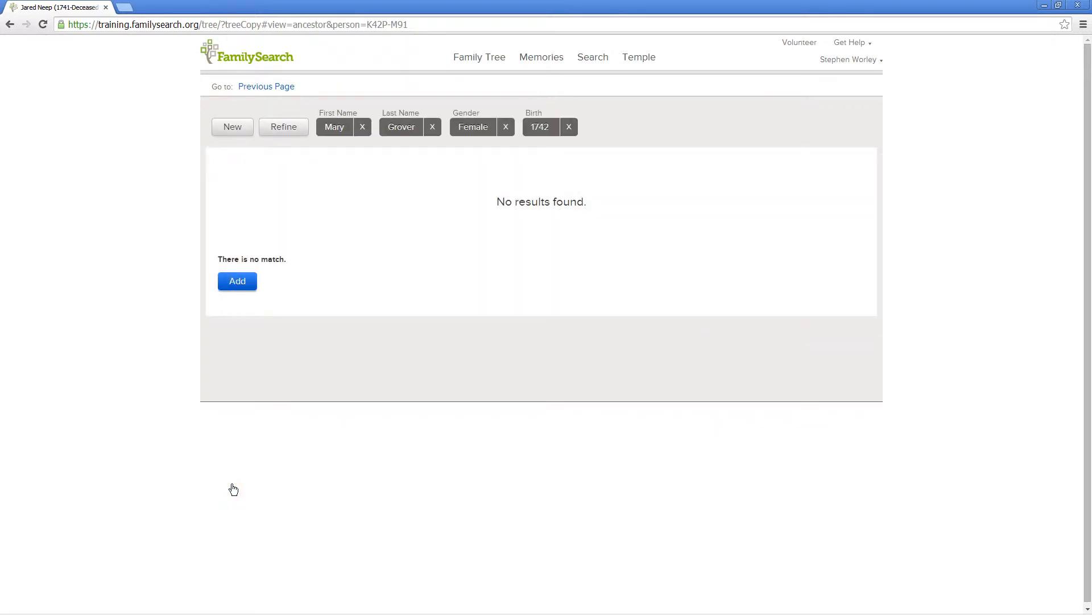
# Add the wife as a new deceased person with the standardized birthplace Rollestone, Wiltshire, England
pyautogui.click(237, 283)
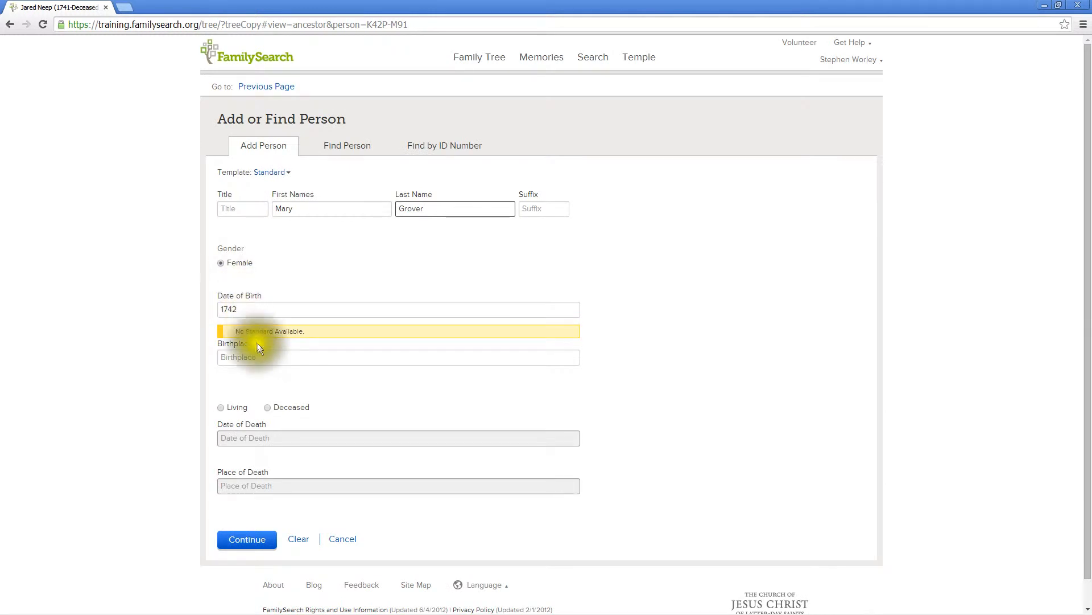
pyautogui.click(274, 357)
pyautogui.write('Rollestone,')
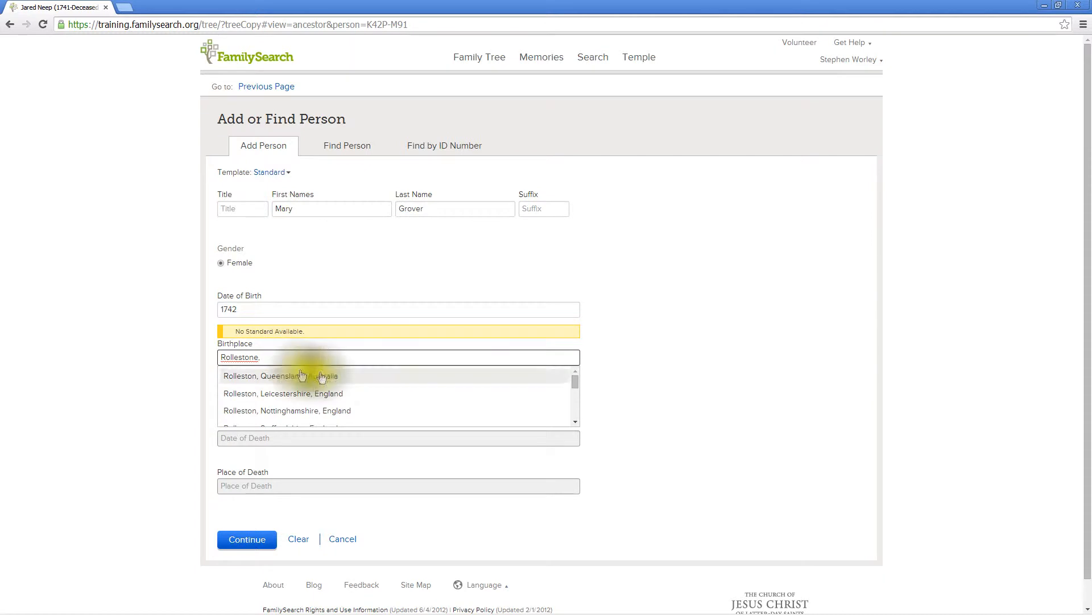
pyautogui.moveTo(574, 385); pyautogui.dragTo(575, 390)
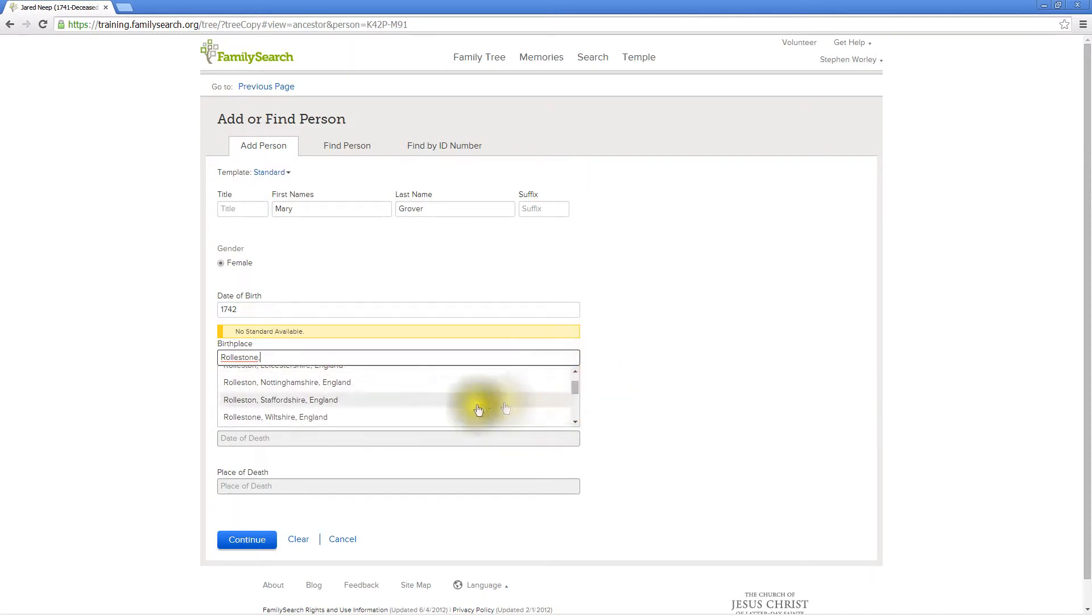
pyautogui.click(411, 420)
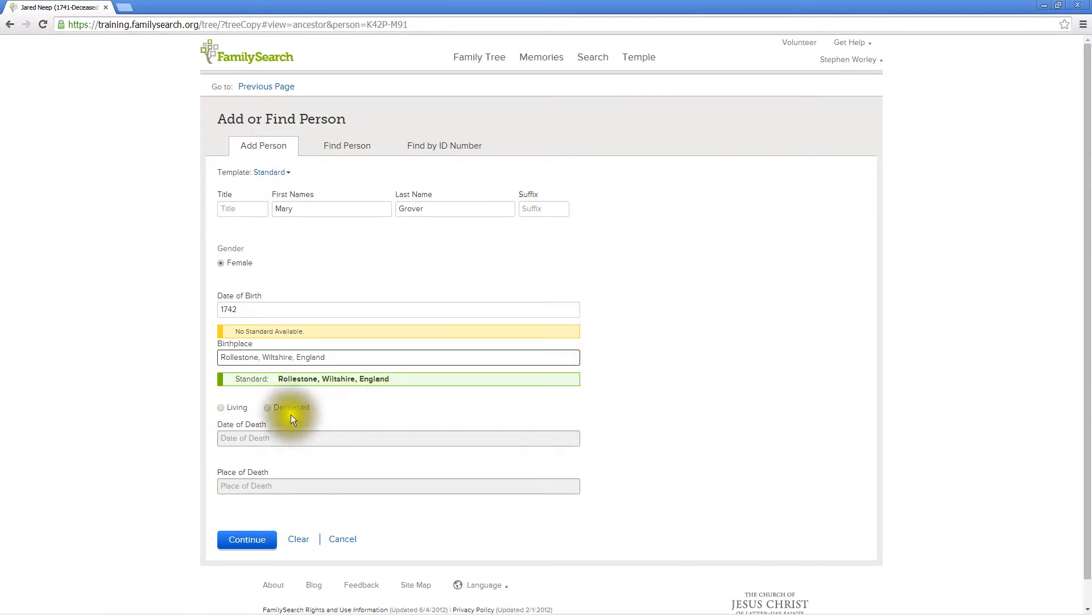
pyautogui.click(274, 408)
pyautogui.click(247, 541)
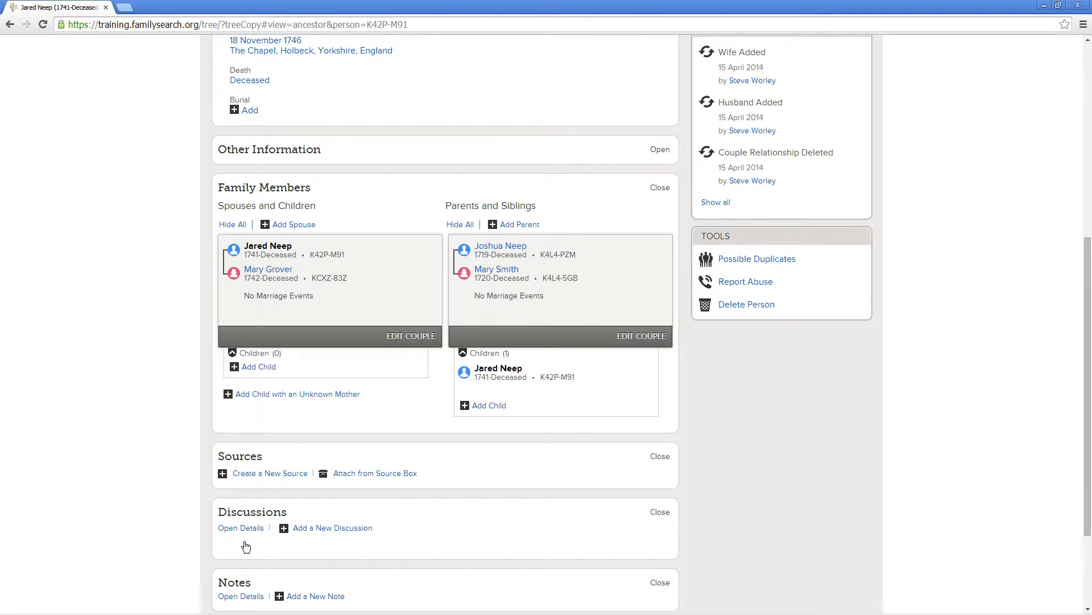
# Add the new couple's marriage on 1 April 1763 in Rollestone, Wiltshire, England, with the reason "Parish register", and return to the husband's page
pyautogui.click(397, 340)
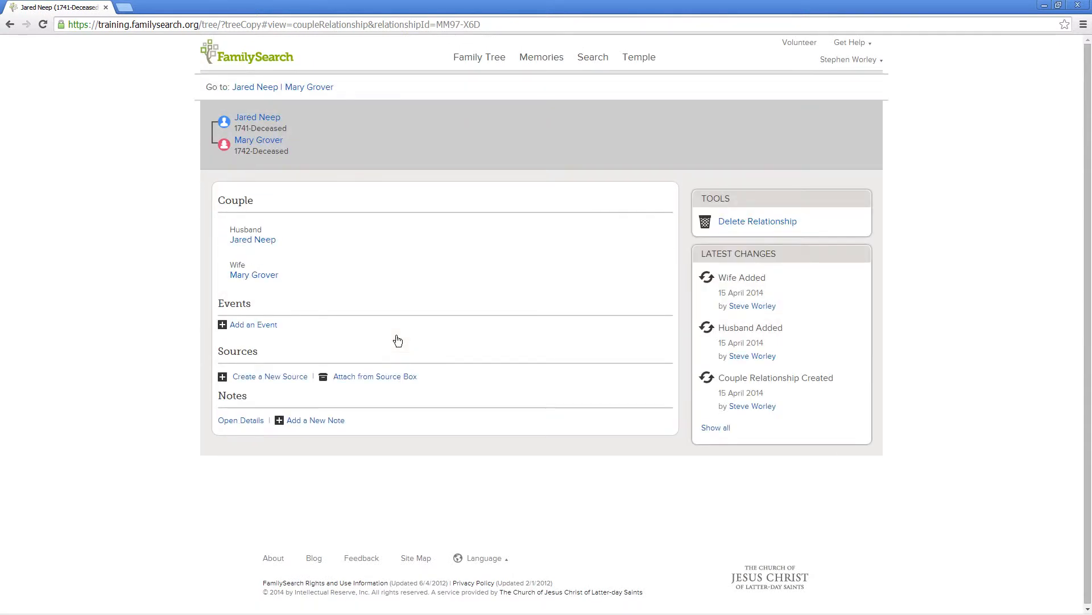
pyautogui.click(261, 325)
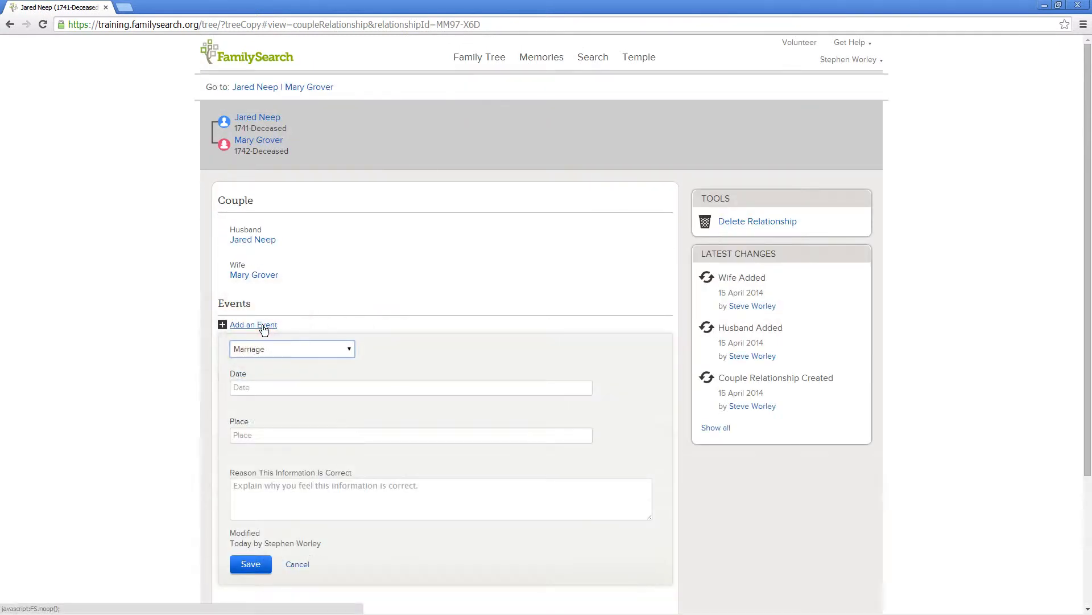
pyautogui.click(291, 386)
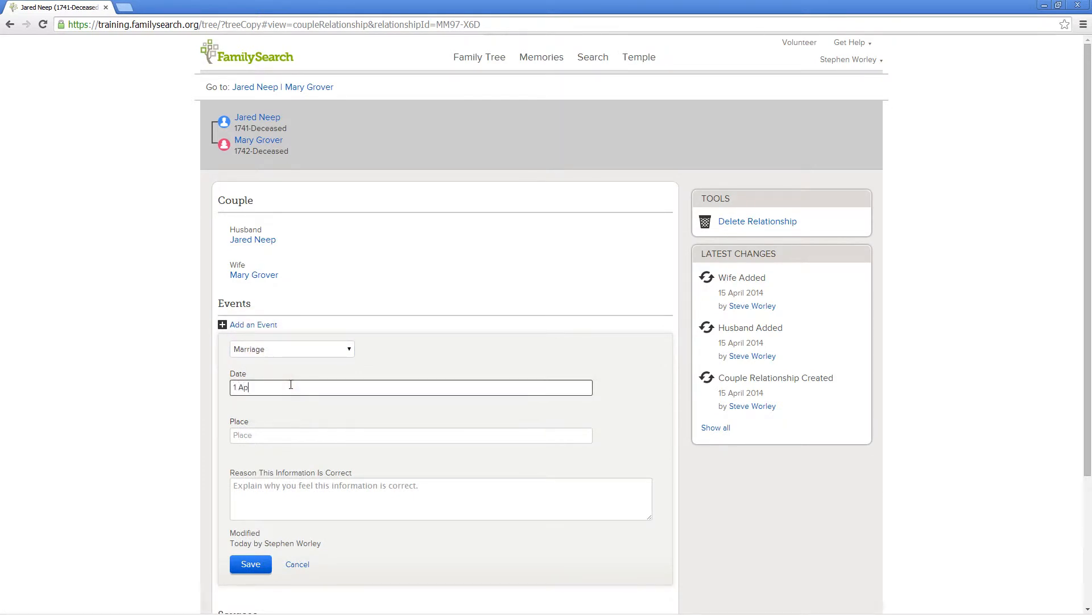
pyautogui.press('Tab')
pyautogui.write('Rol')
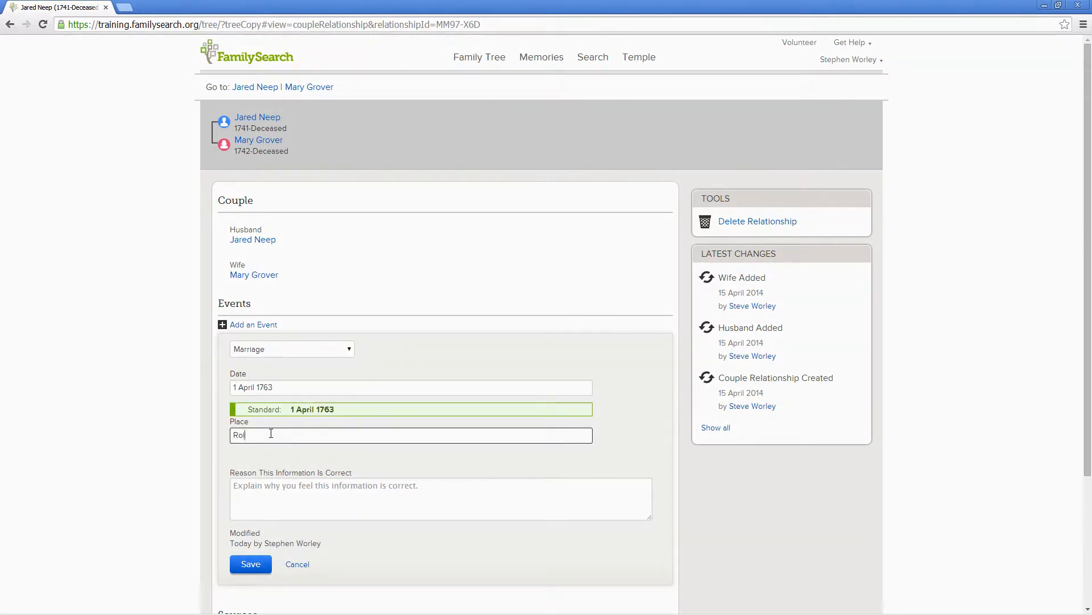
pyautogui.write('llestone,')
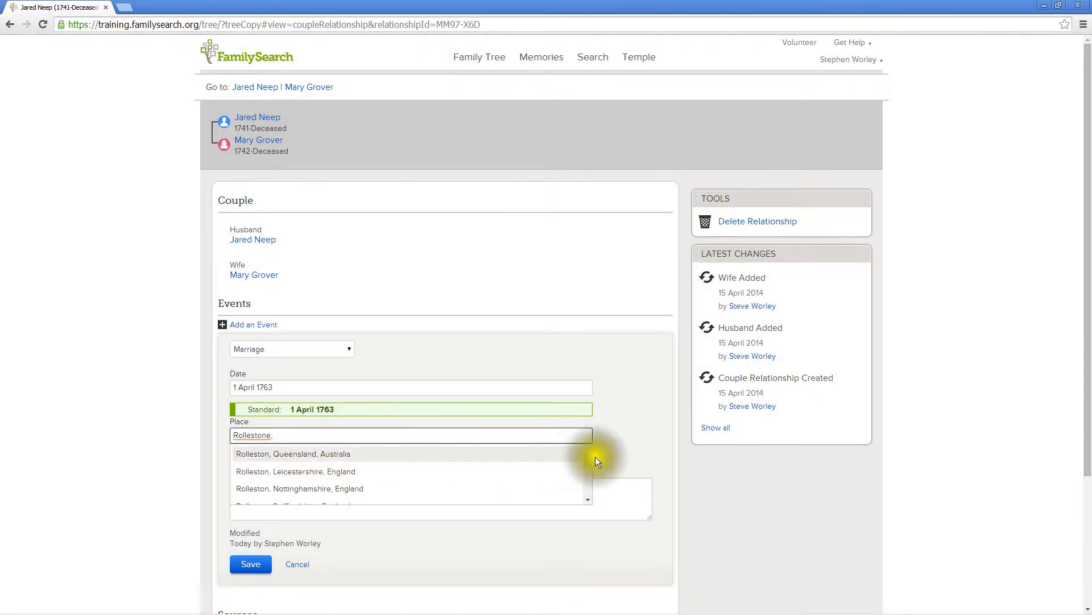
pyautogui.moveTo(590, 459); pyautogui.dragTo(588, 467)
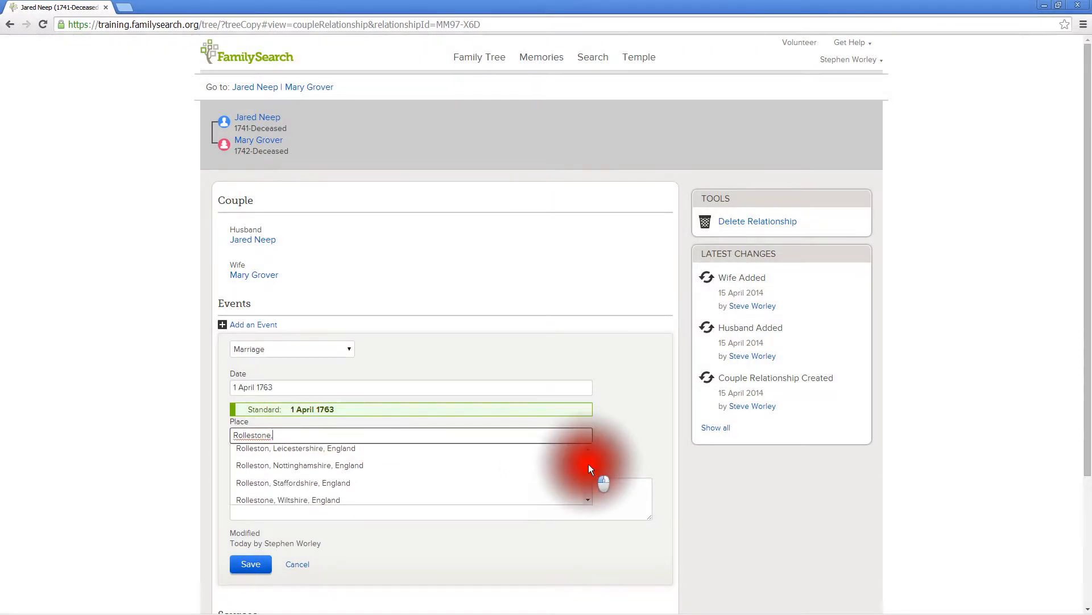
pyautogui.click(388, 500)
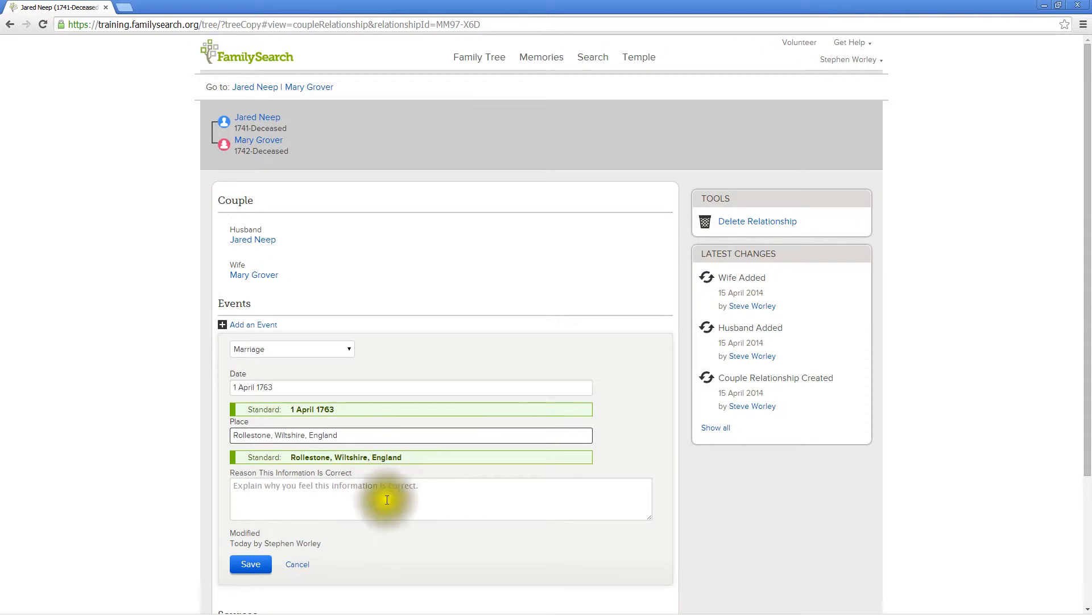
pyautogui.click(423, 480)
pyautogui.write('Parish register')
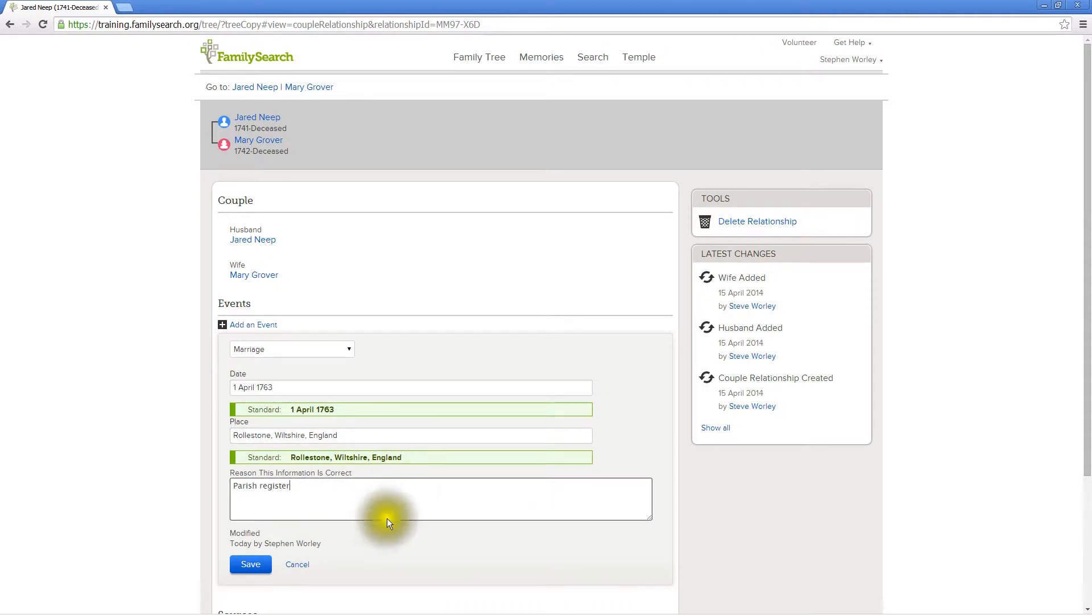
pyautogui.click(250, 563)
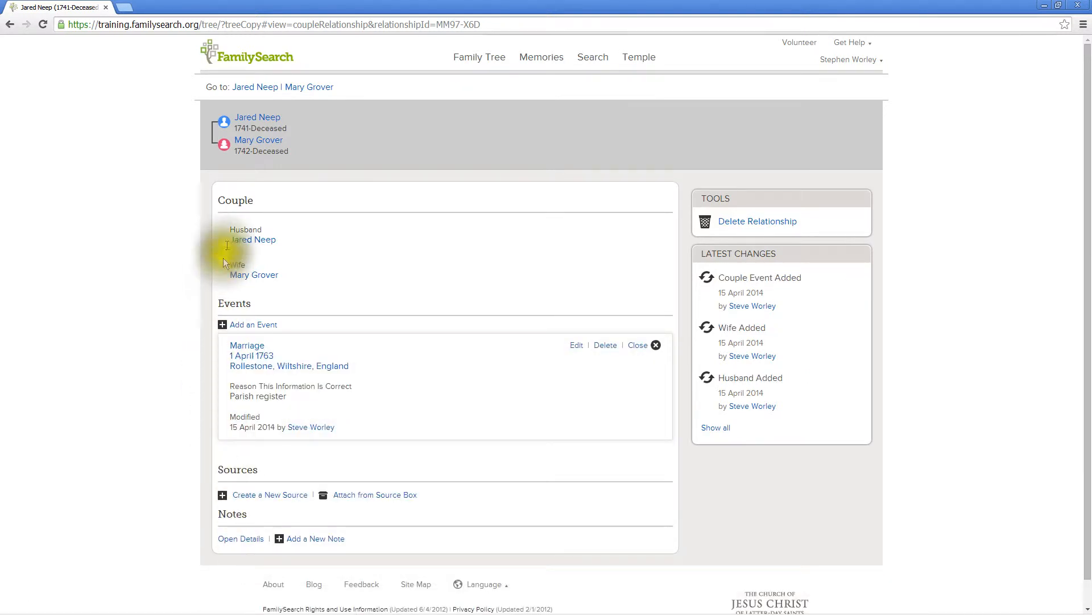
pyautogui.click(252, 86)
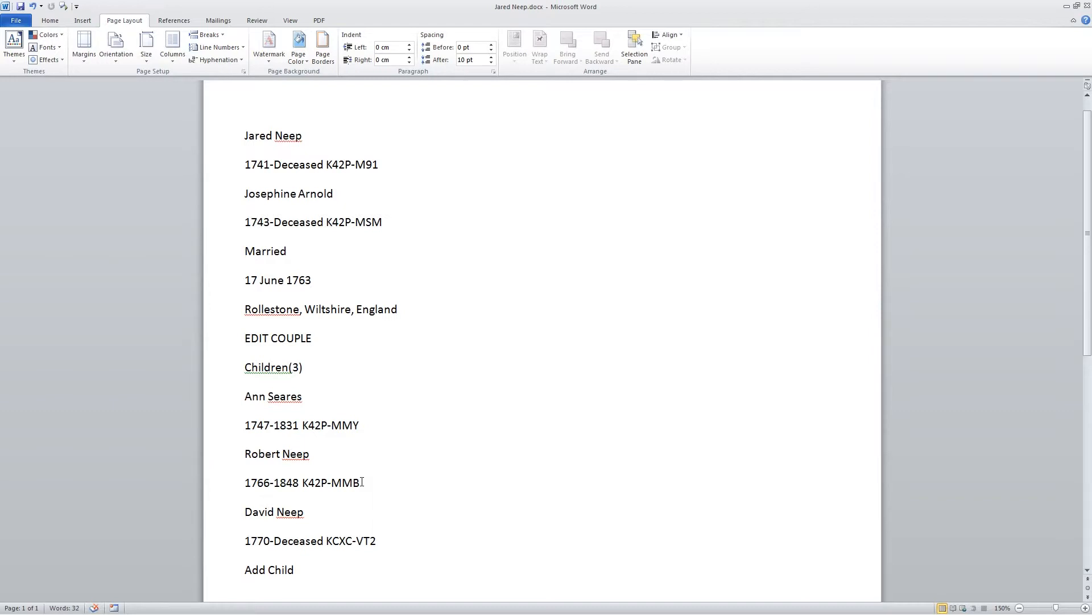
# Copy the ID number of the son born in 1766 from the Word document and switch back to FamilySearch
pyautogui.moveTo(362, 482); pyautogui.dragTo(317, 482)
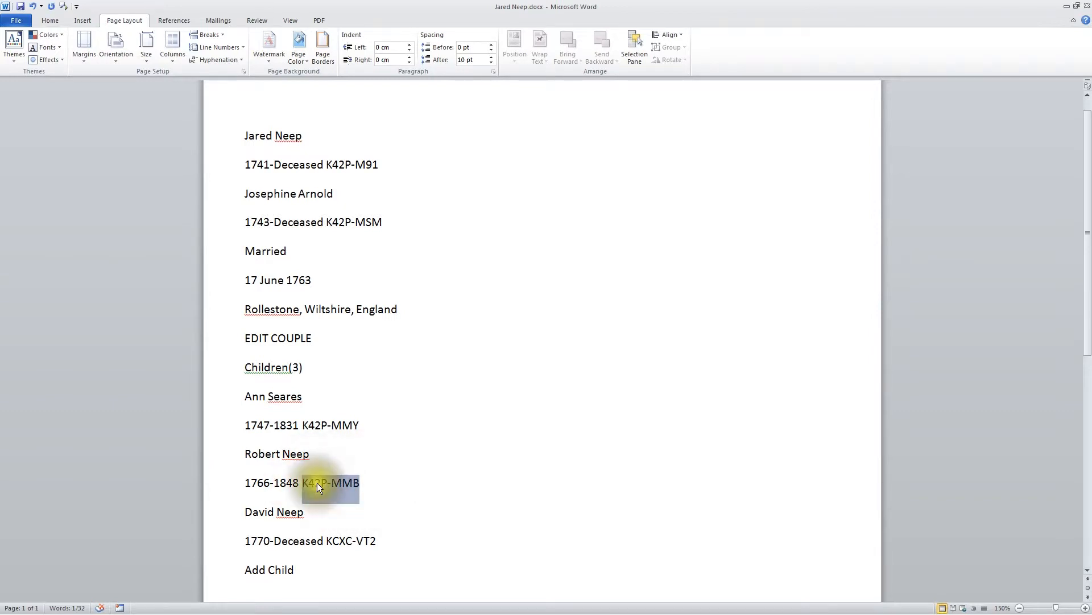
pyautogui.rightClick(316, 482)
pyautogui.click(352, 317)
pyautogui.hotkey('alt', 'Tab')
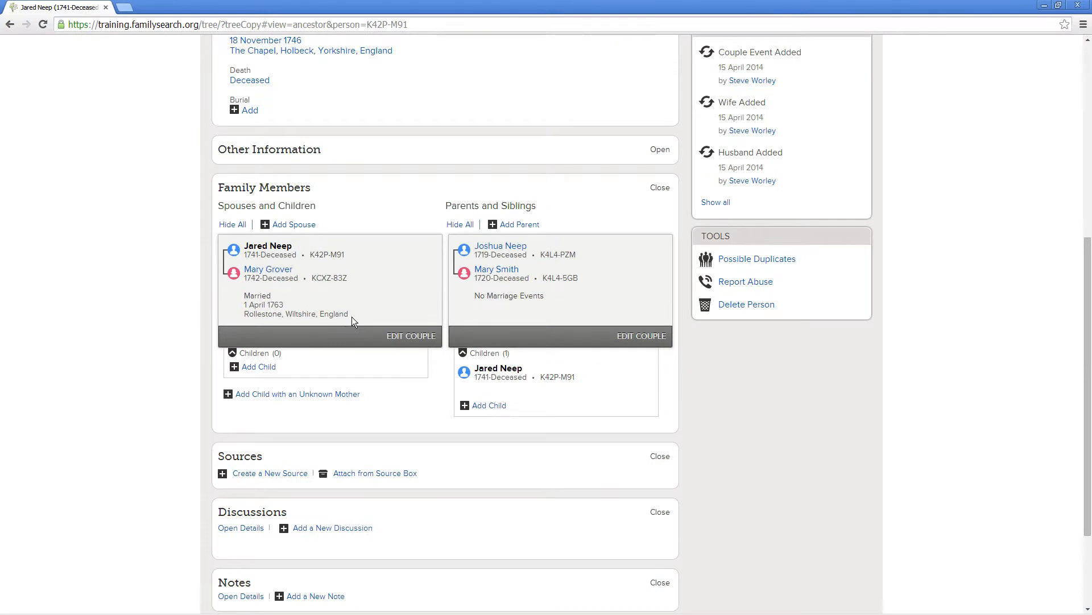
# Find the son born in 1766 by his copied ID number and add him as a child of the new couple
pyautogui.click(269, 372)
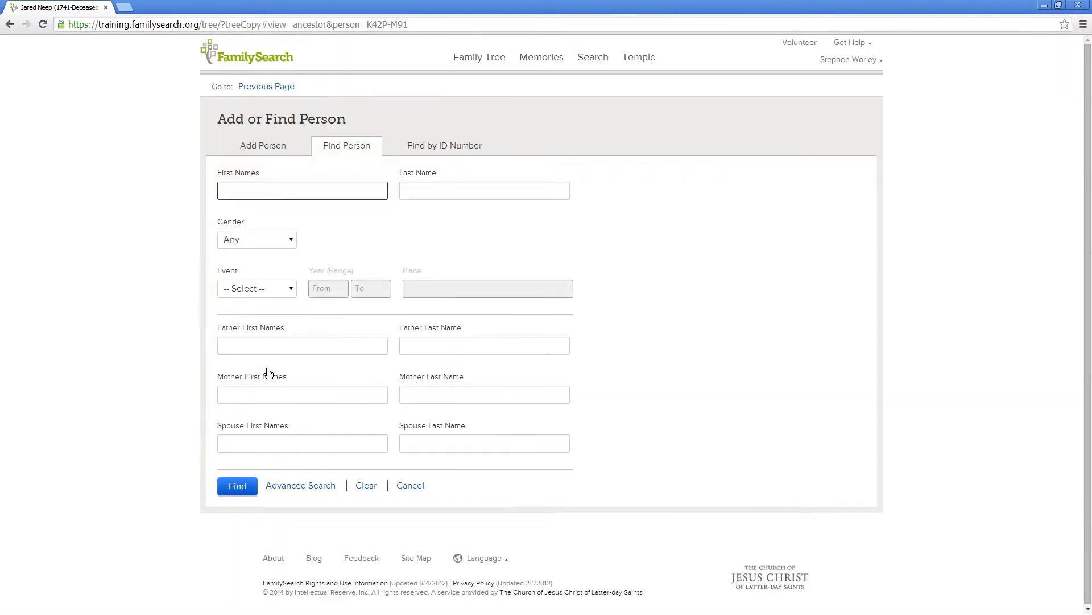
pyautogui.click(441, 149)
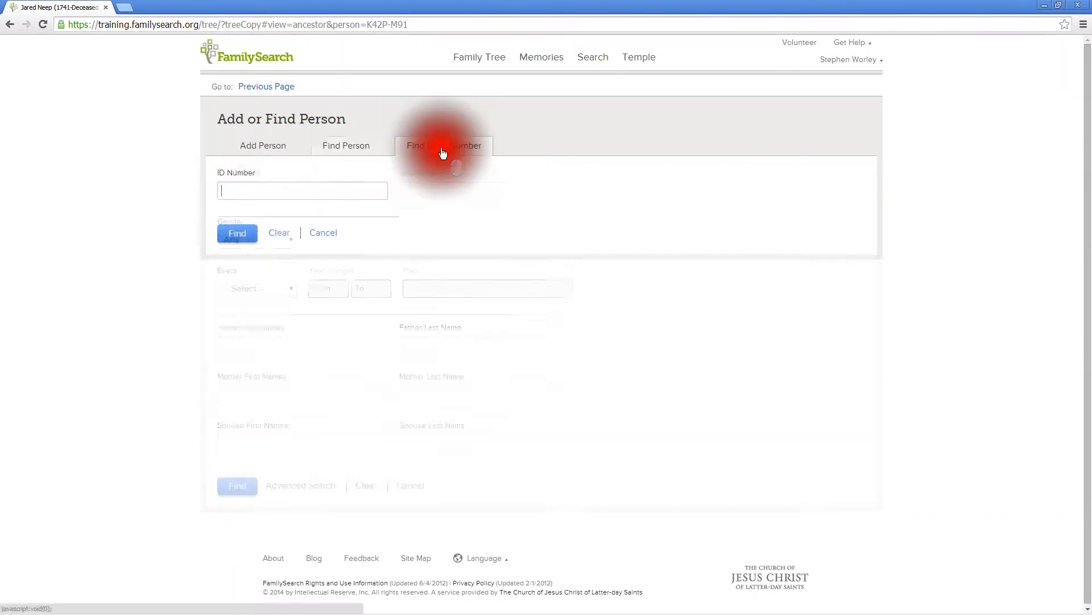
pyautogui.rightClick(343, 188)
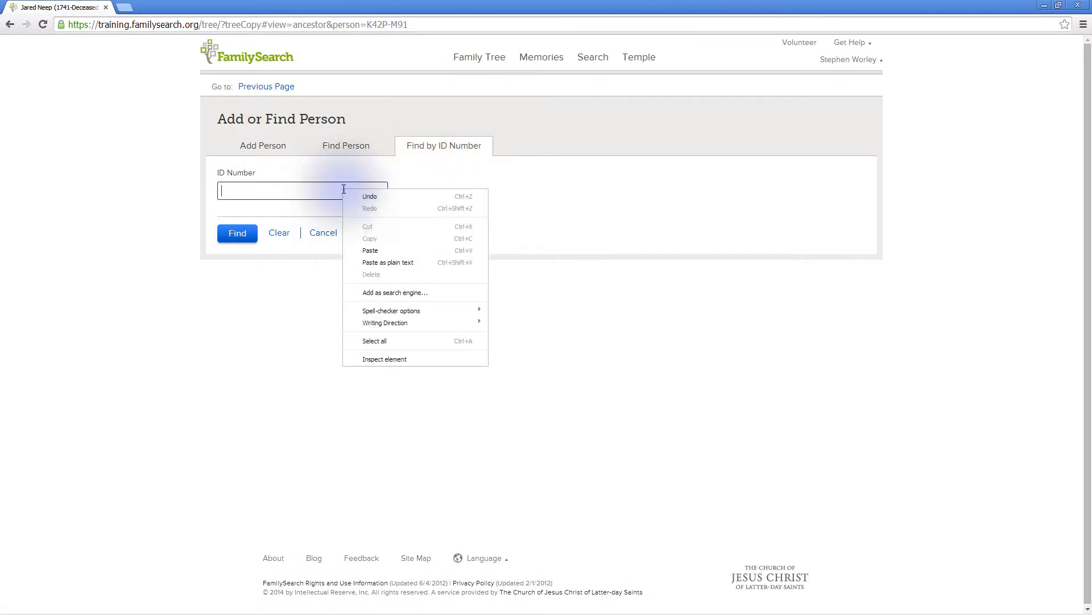
pyautogui.click(374, 250)
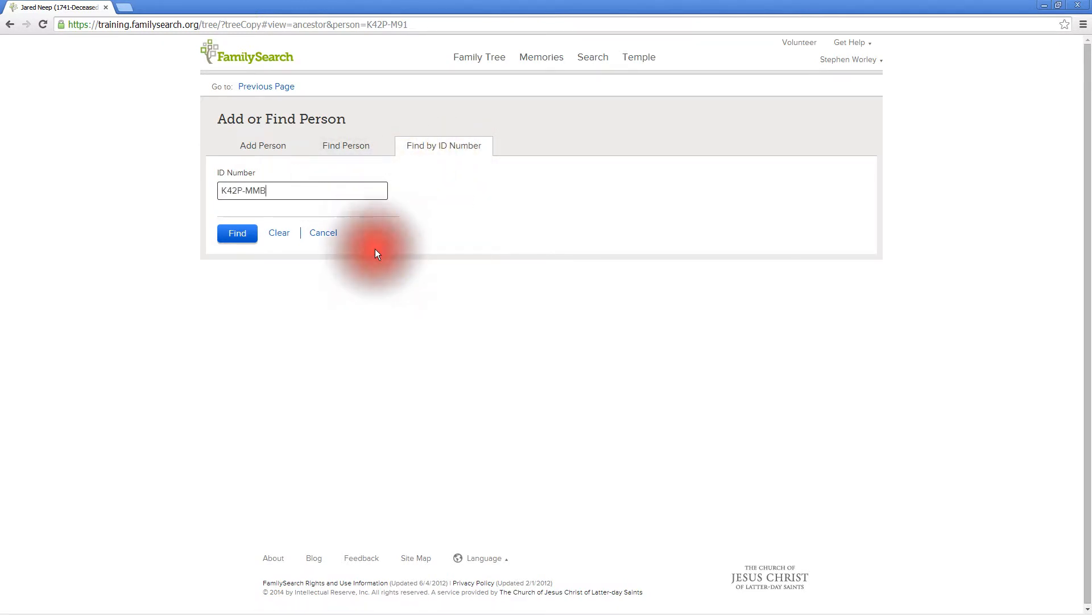
pyautogui.click(251, 236)
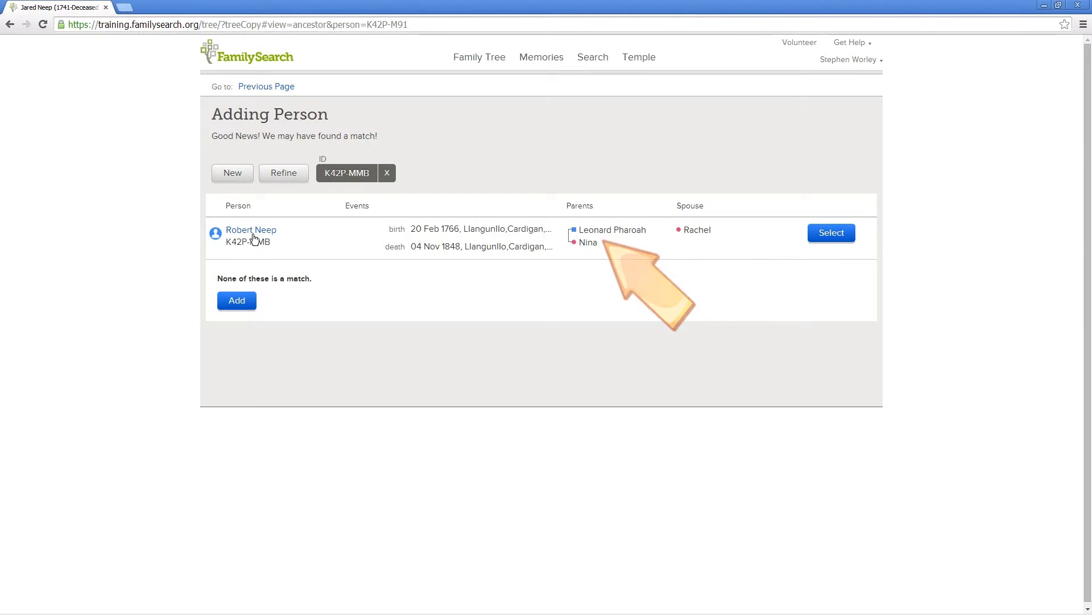
pyautogui.click(819, 235)
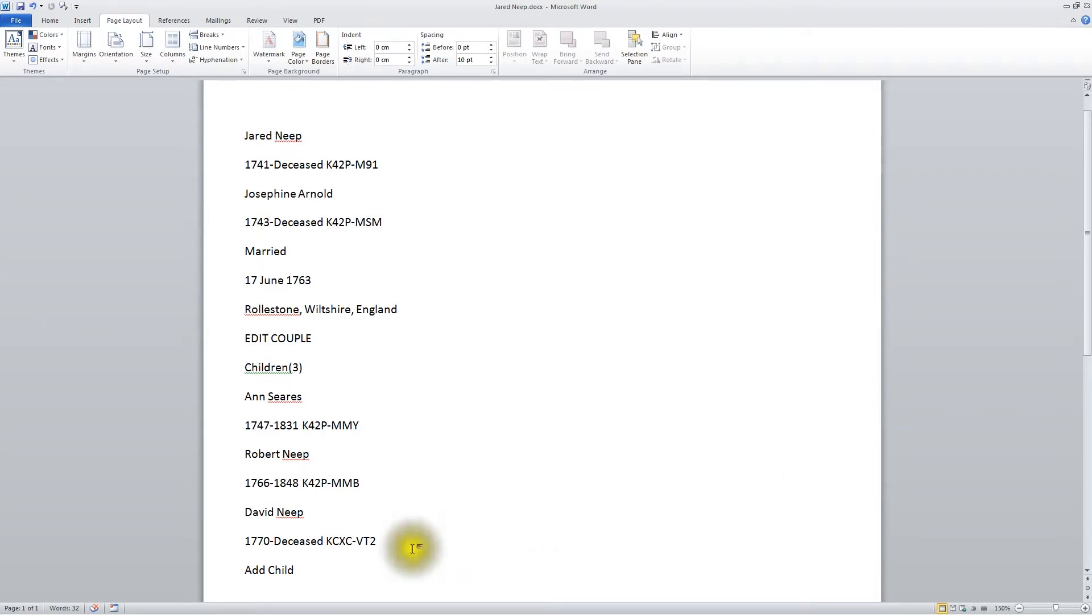
# Copy the ID number of the son born in 1770 from the Word document and switch back to FamilySearch
pyautogui.moveTo(377, 540); pyautogui.dragTo(336, 544)
pyautogui.rightClick(340, 545)
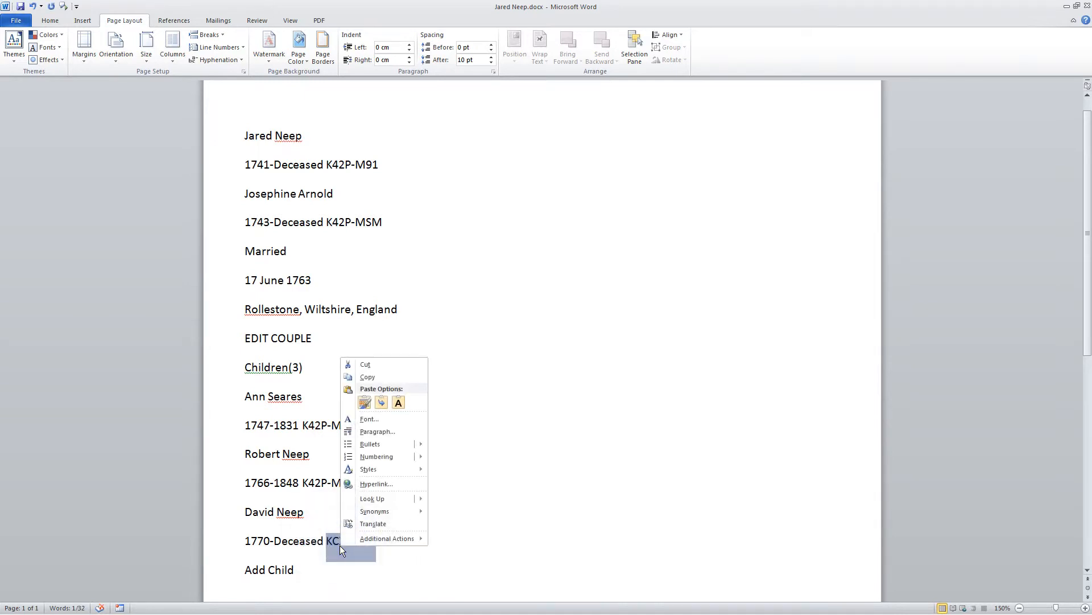
pyautogui.click(370, 378)
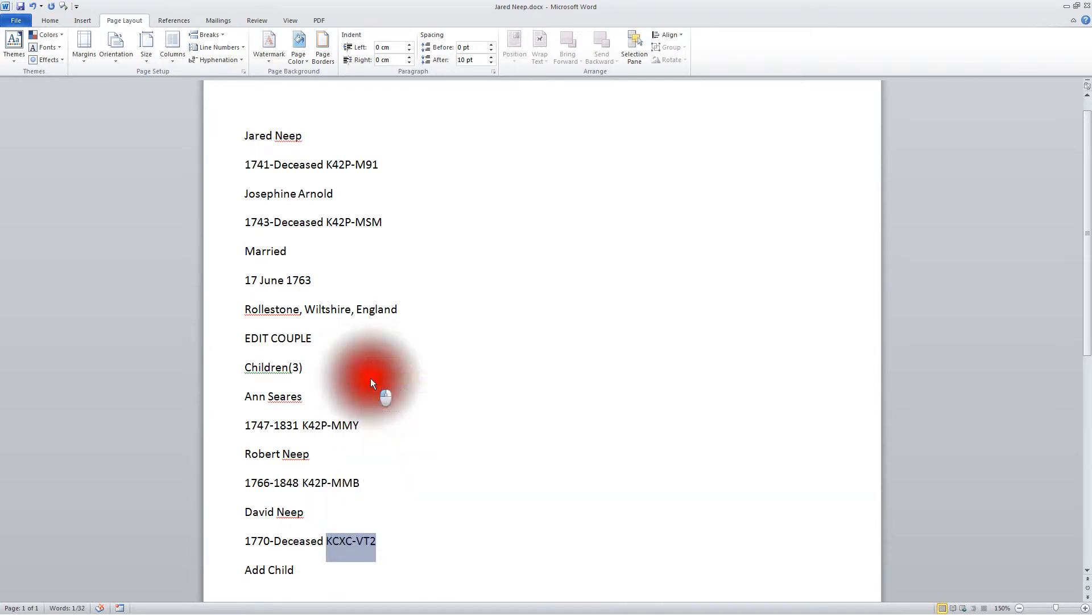
pyautogui.hotkey('alt', 'Tab')
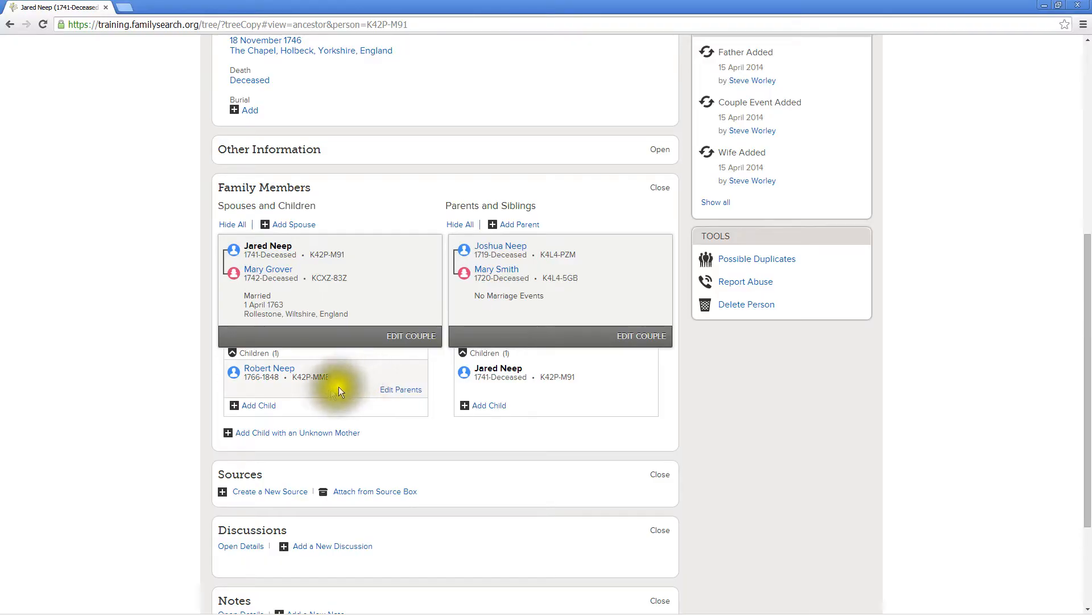
# Find the son born in 1770 by his copied ID number and add him as a child of the new couple
pyautogui.click(278, 408)
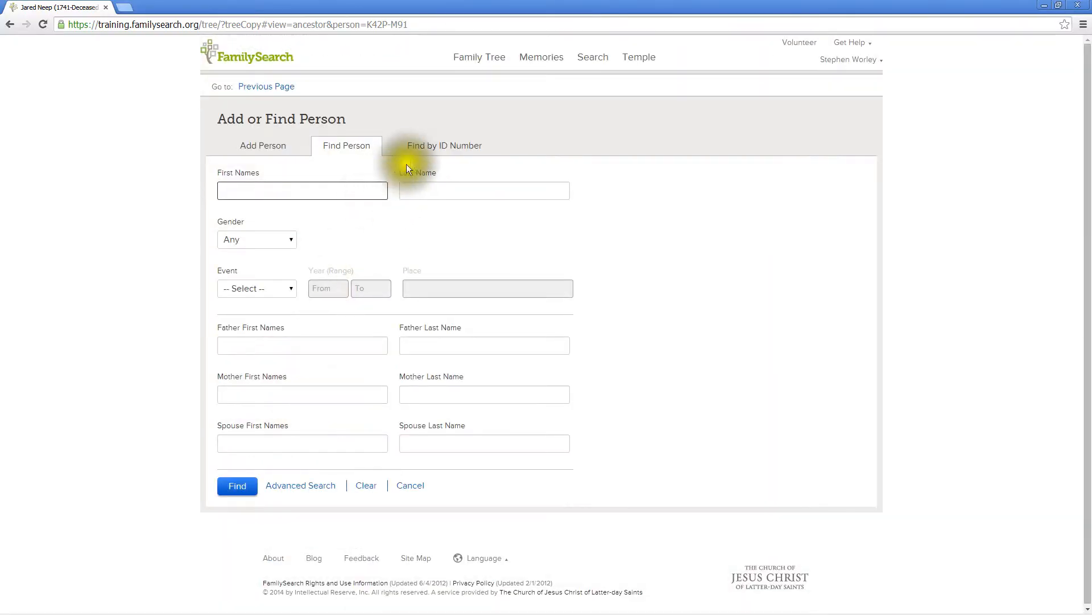
pyautogui.click(418, 152)
pyautogui.rightClick(342, 189)
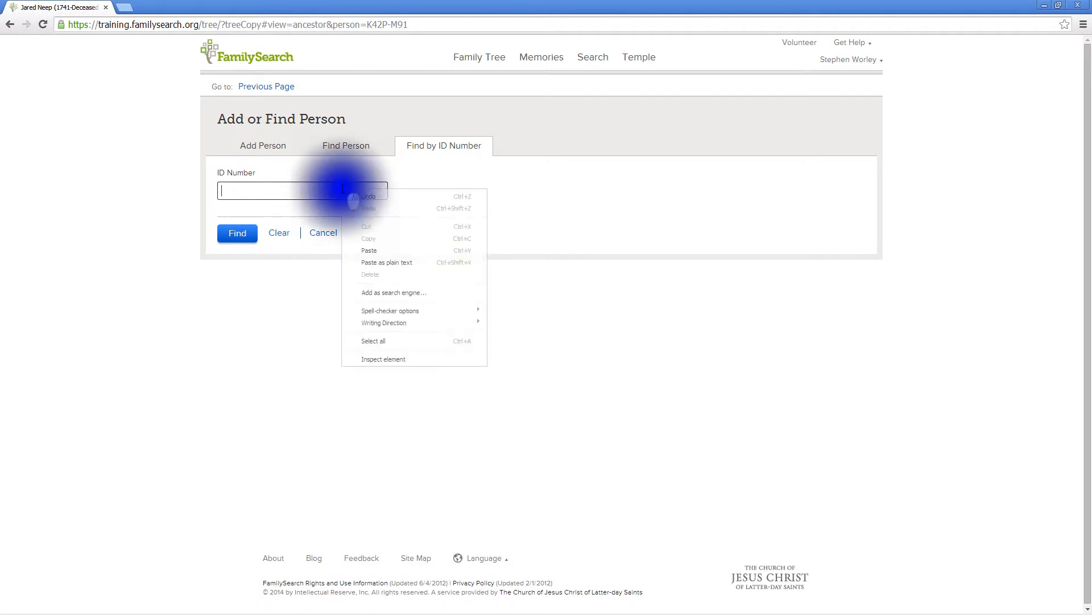
pyautogui.click(369, 249)
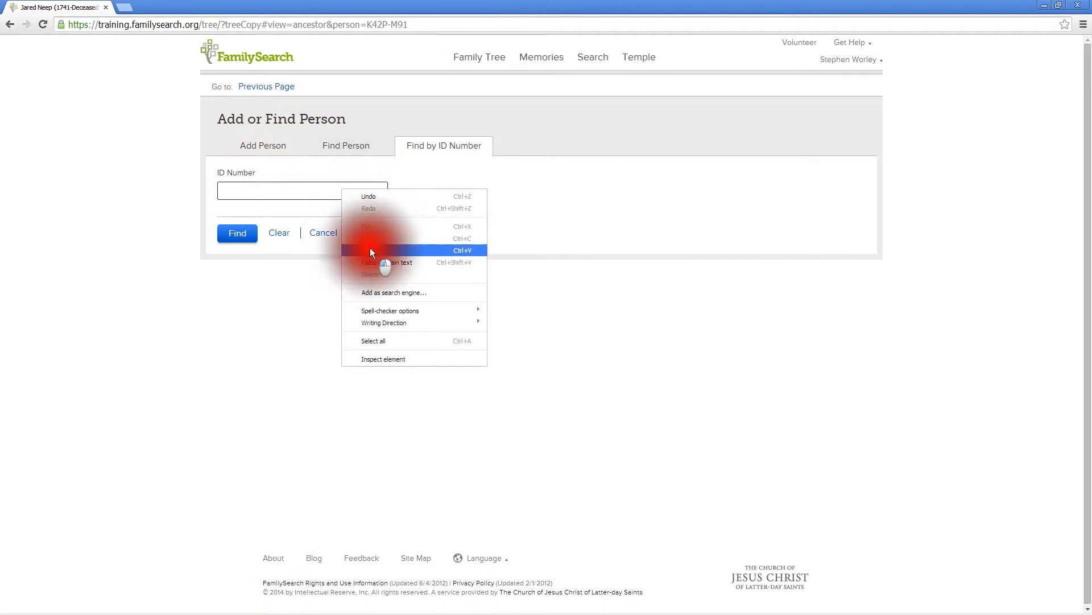
pyautogui.click(248, 239)
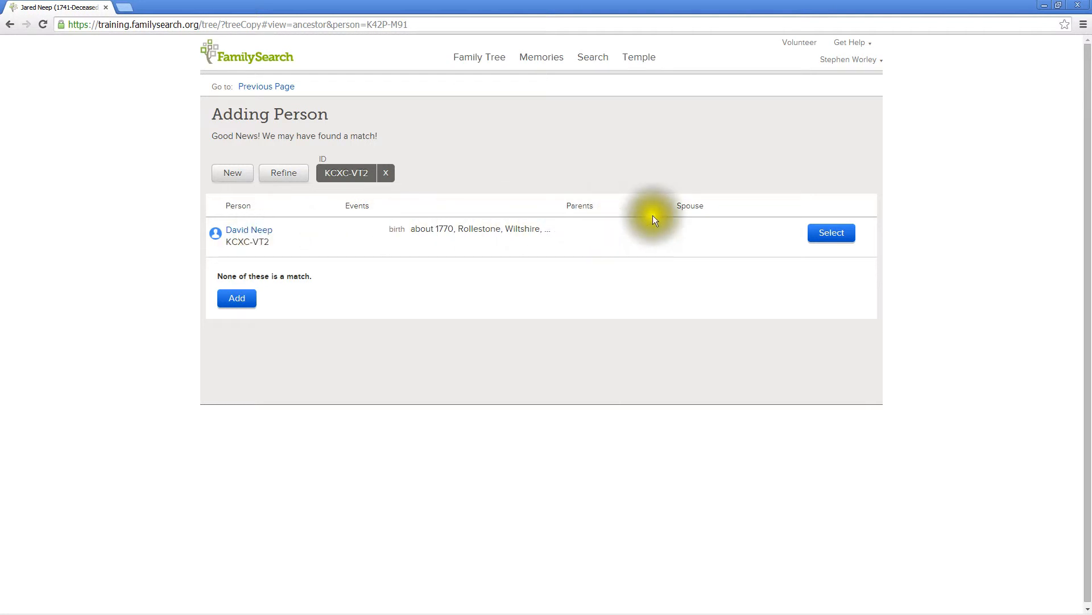
pyautogui.click(824, 233)
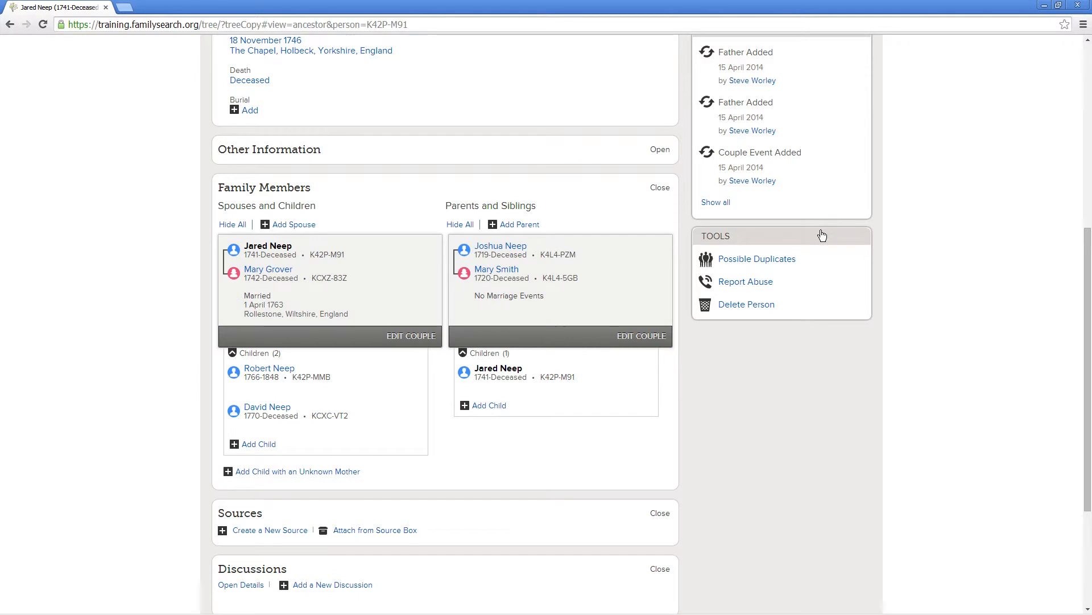
# Show the tree of the son born in 1766, switch to his parents born in the 1580s, and open that father's person page
pyautogui.click(286, 371)
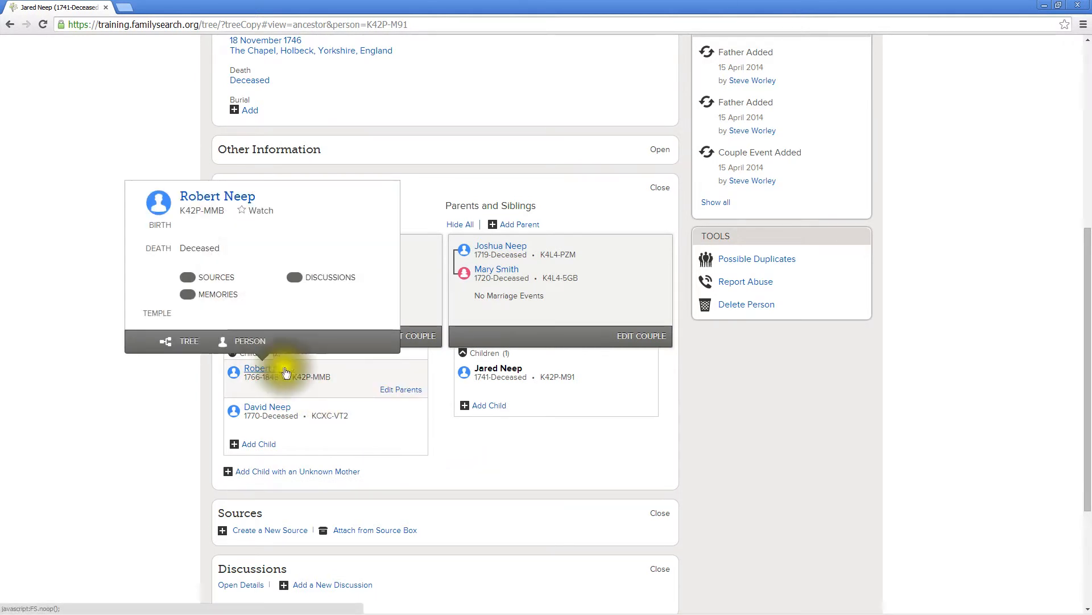
pyautogui.click(185, 344)
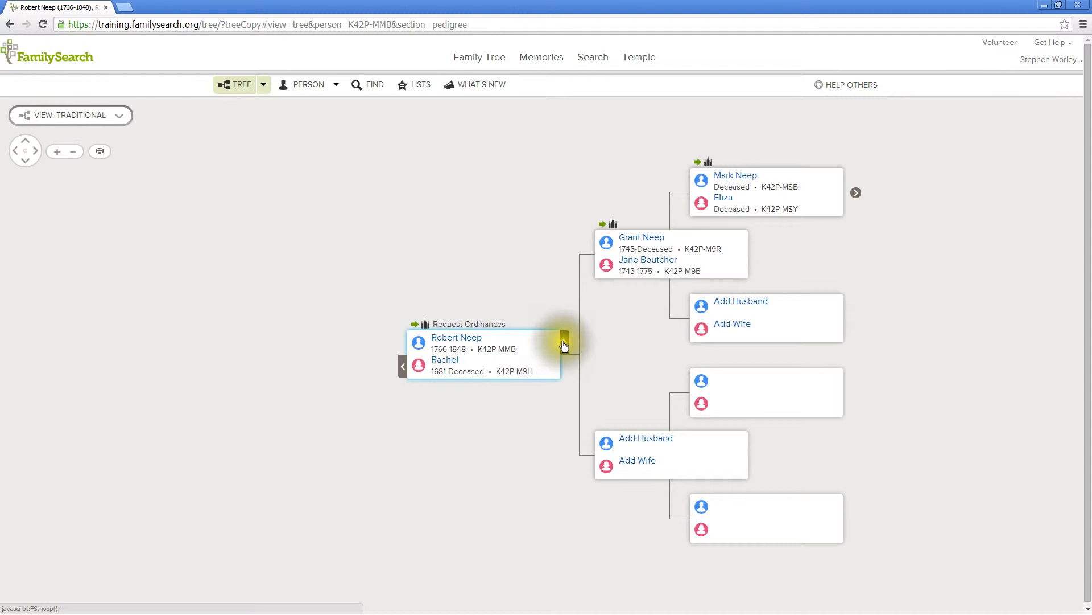
pyautogui.click(564, 342)
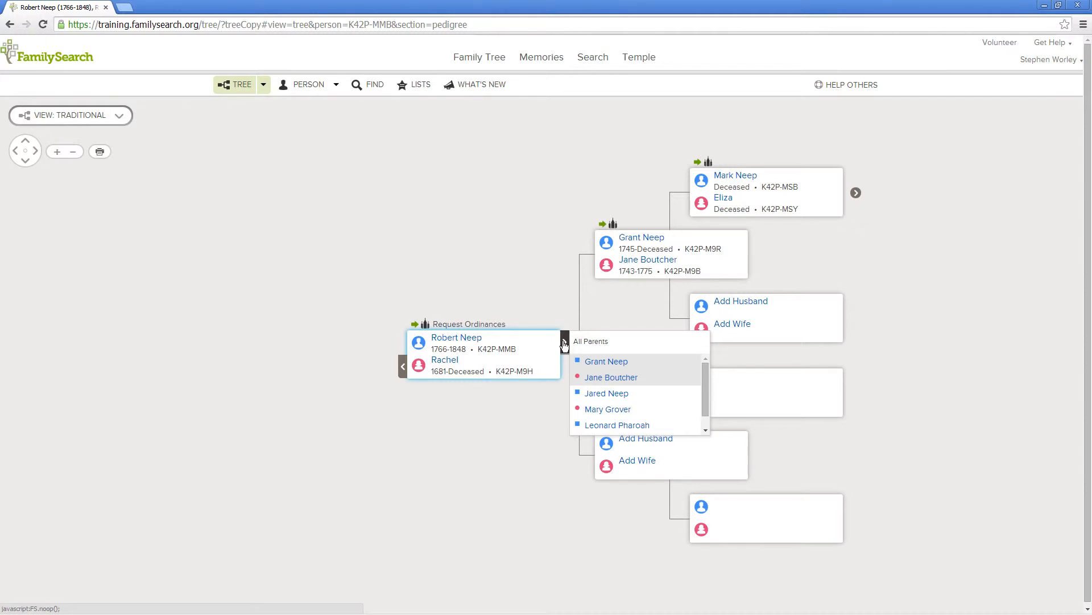
pyautogui.click(593, 425)
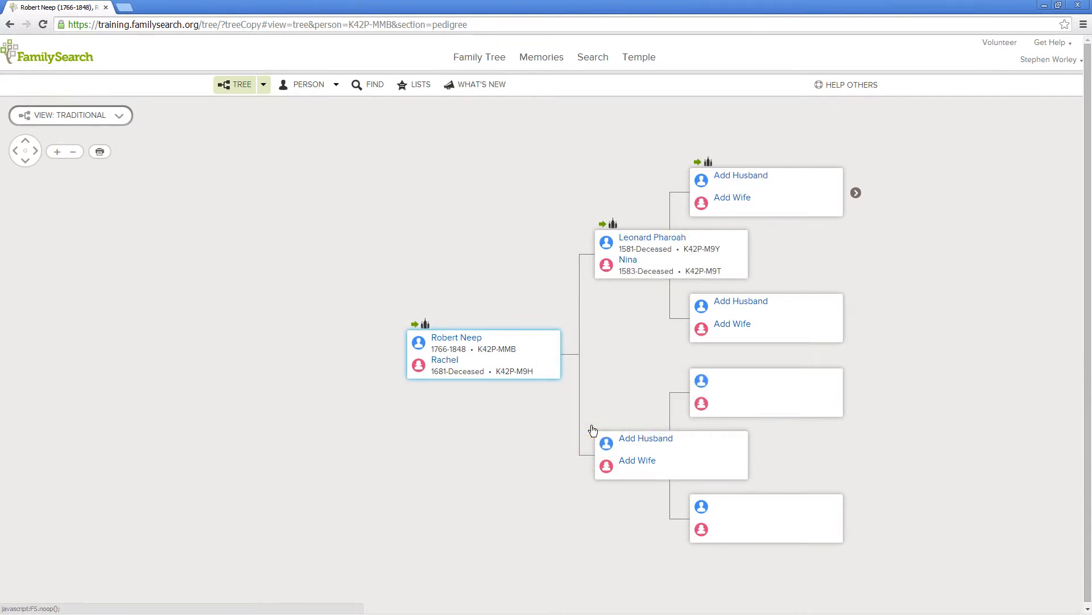
pyautogui.click(638, 243)
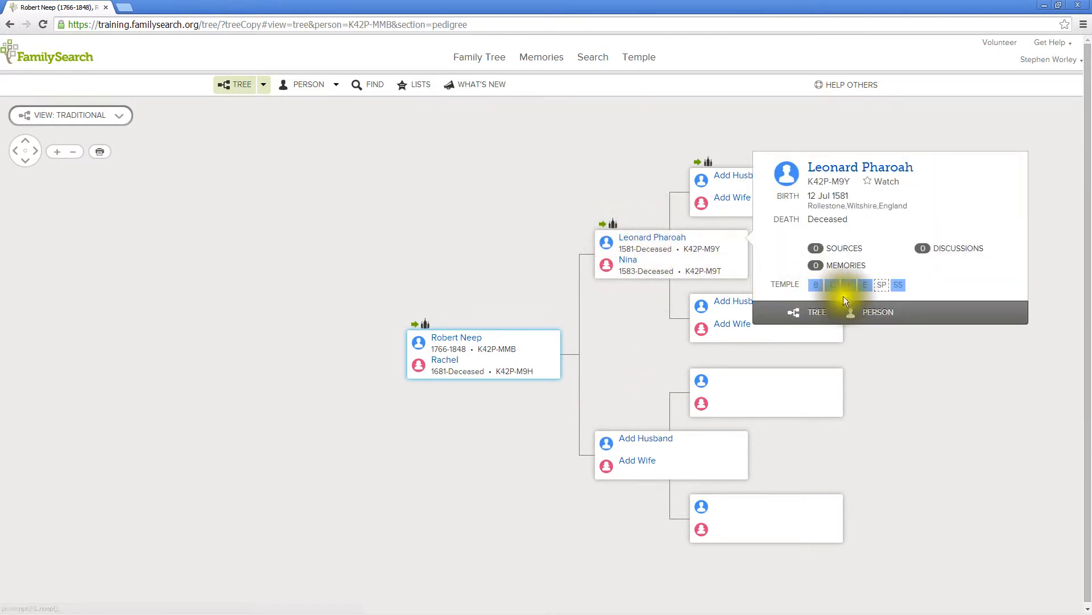
pyautogui.click(873, 314)
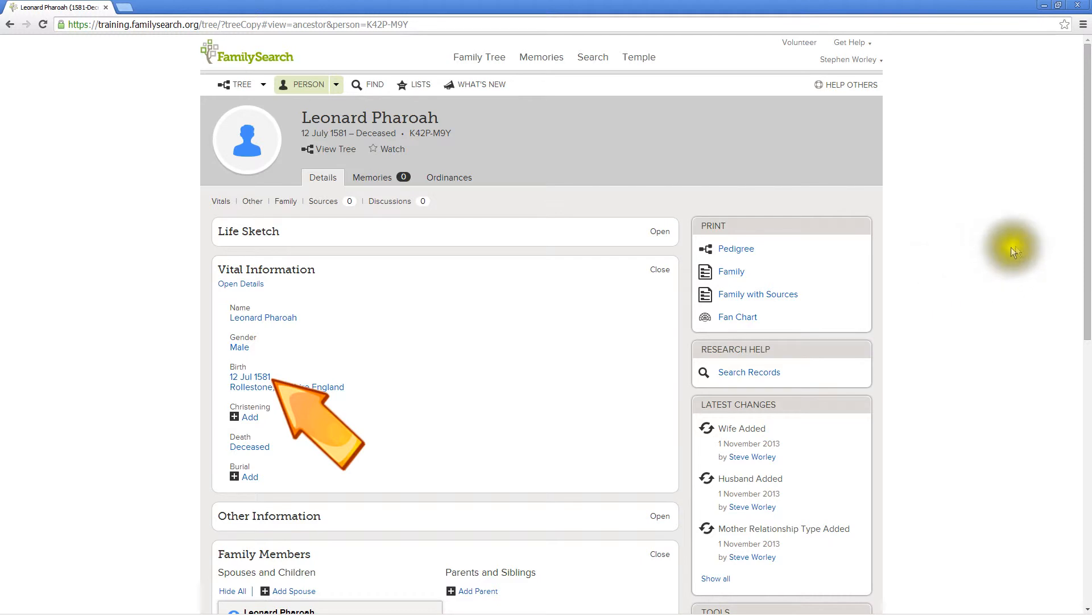
# Delete the son's relationship to the 1580s parents, giving the father's birth 185 years earlier than the son's as the reason and ticking both confirmations
pyautogui.moveTo(1084, 213); pyautogui.dragTo(1086, 333)
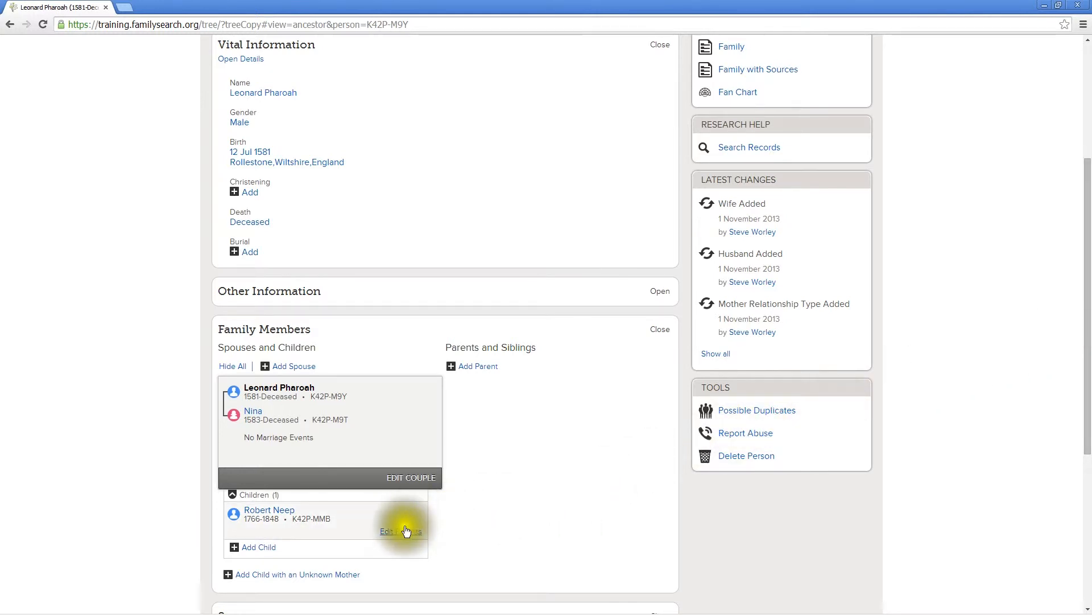
pyautogui.click(407, 531)
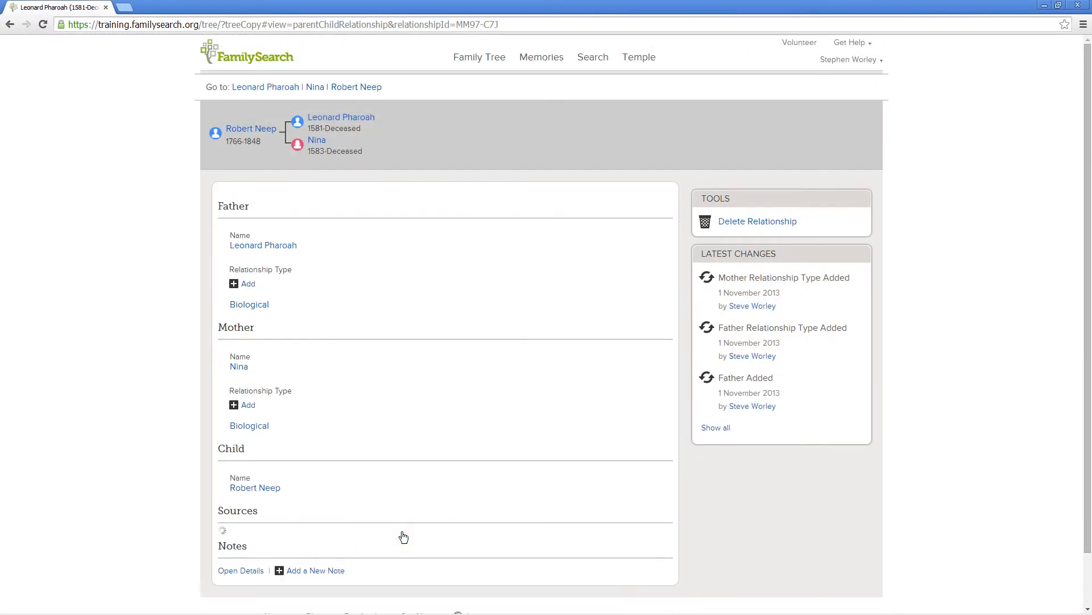
pyautogui.click(740, 222)
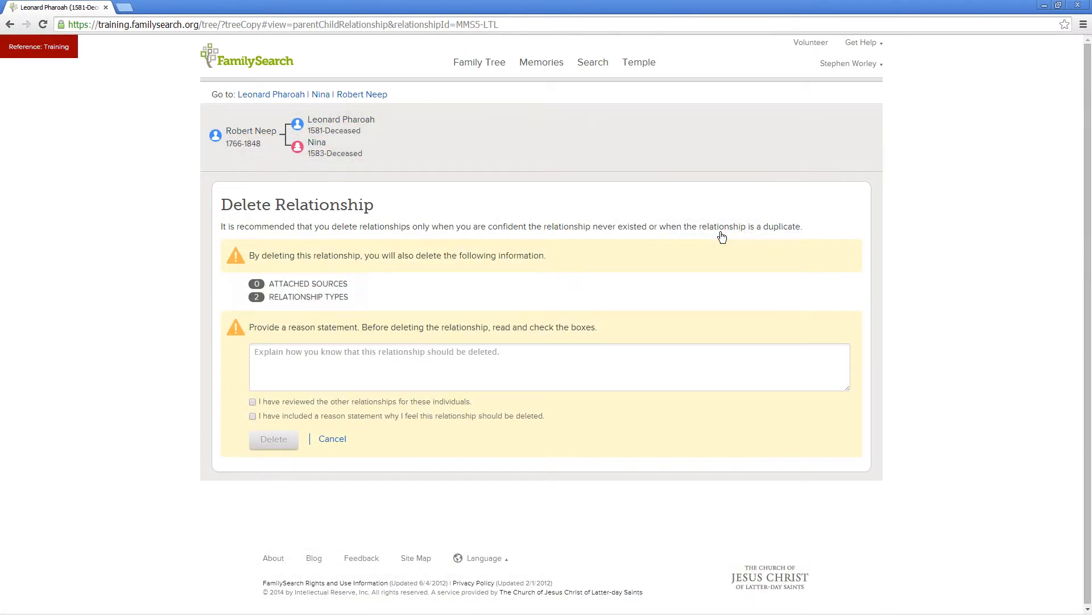
pyautogui.click(577, 349)
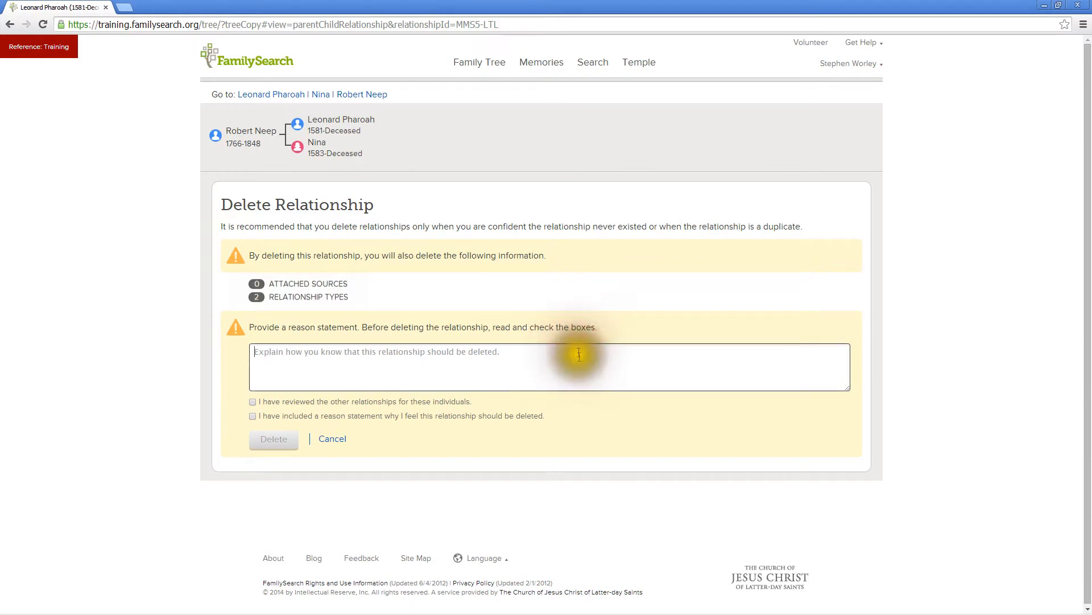
pyautogui.write('The birth of the father Leonard was 185 years earlier than the birth of the')
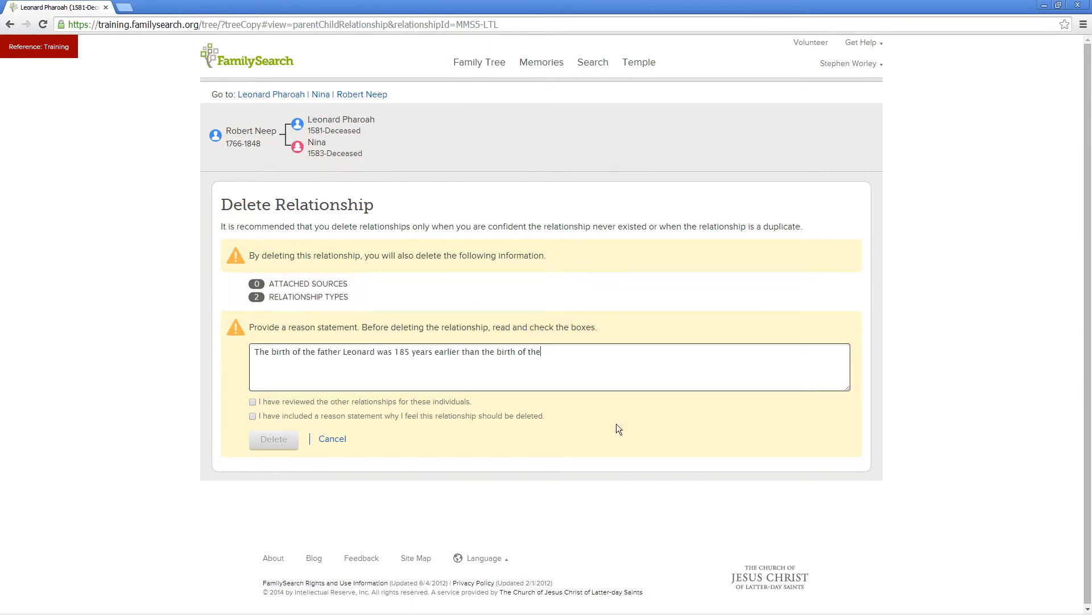
pyautogui.write(' son Robert')
pyautogui.click(296, 402)
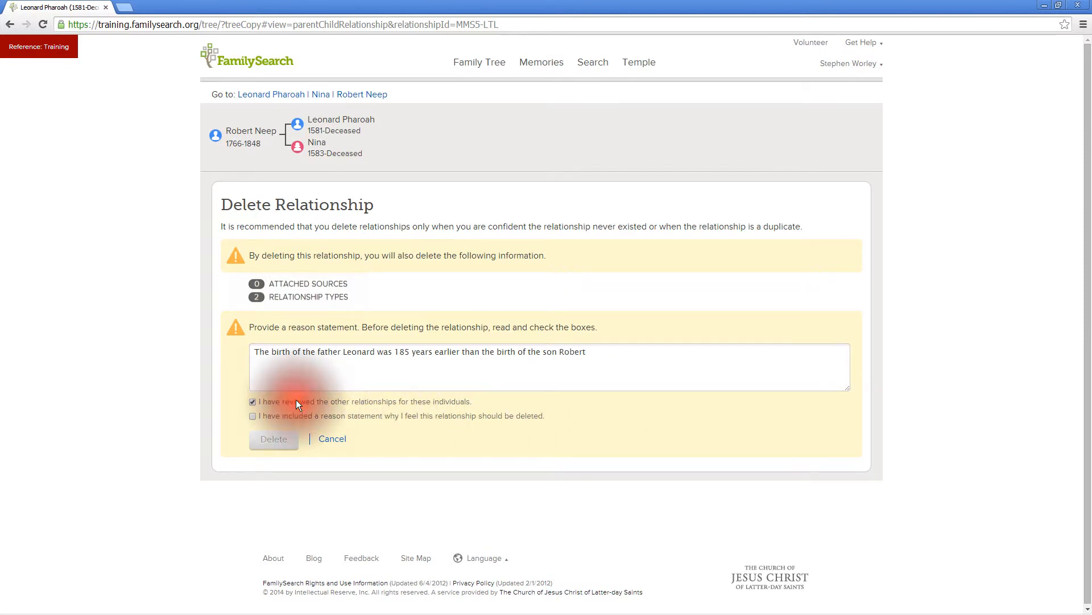
pyautogui.click(282, 415)
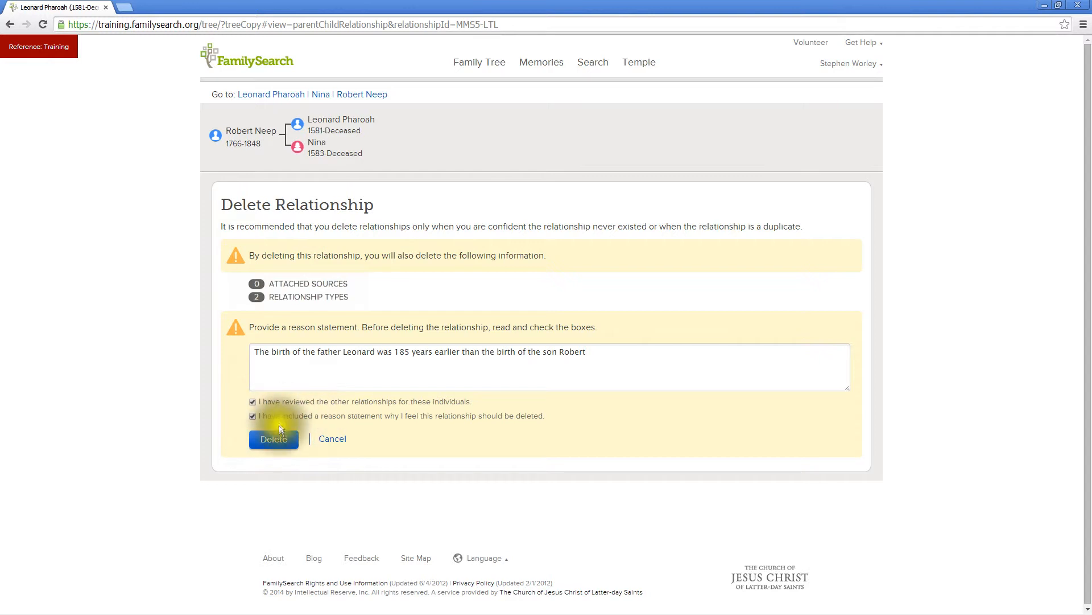
pyautogui.click(277, 442)
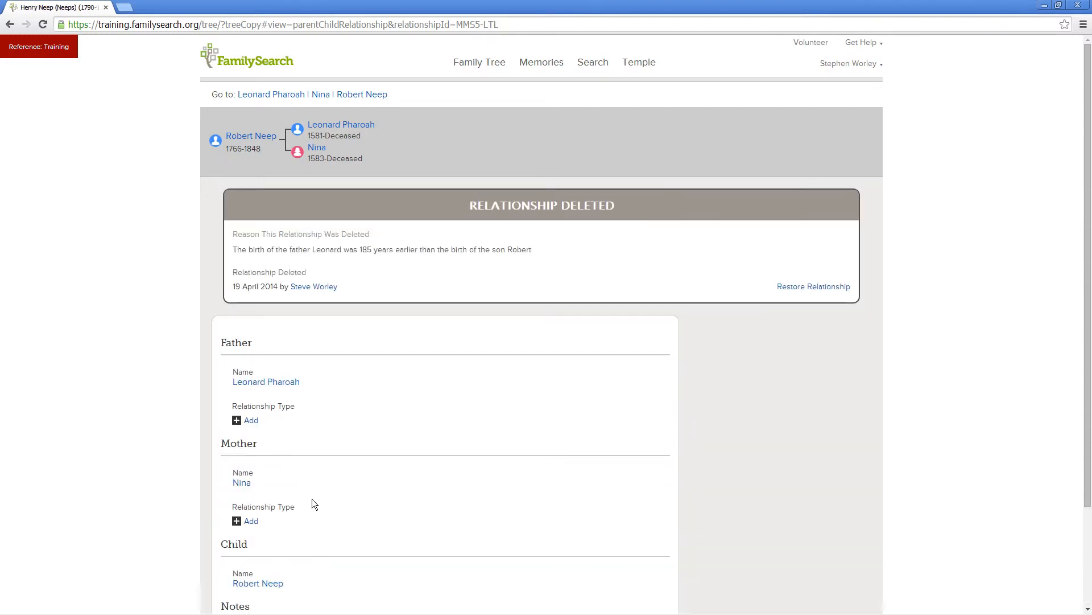
# Return to the son's tree, switch to his other incorrect parents, and open the person page of the father born in 1745
pyautogui.click(270, 139)
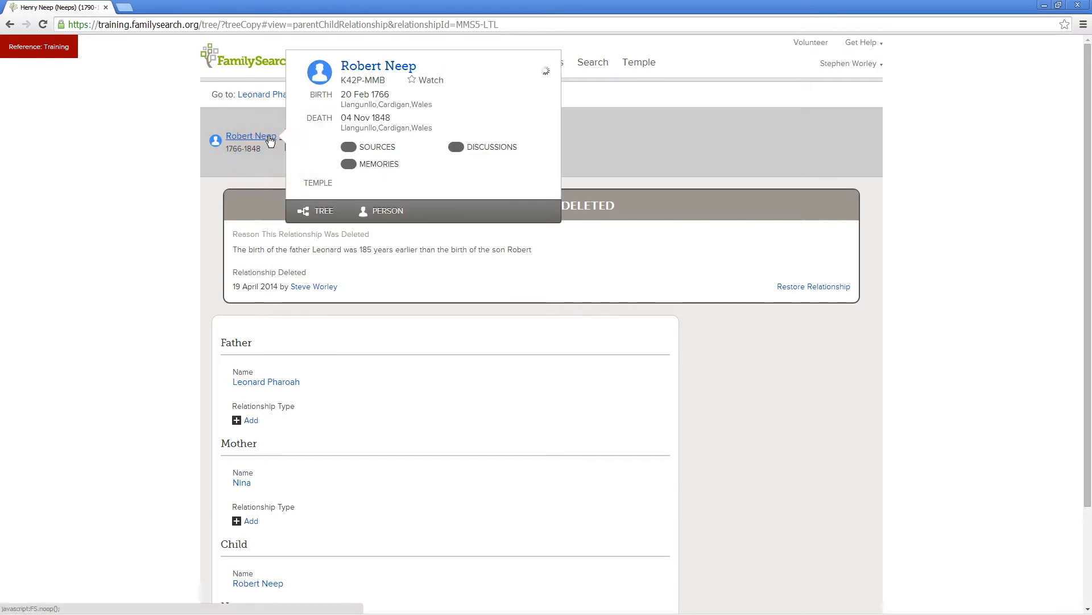
pyautogui.click(316, 212)
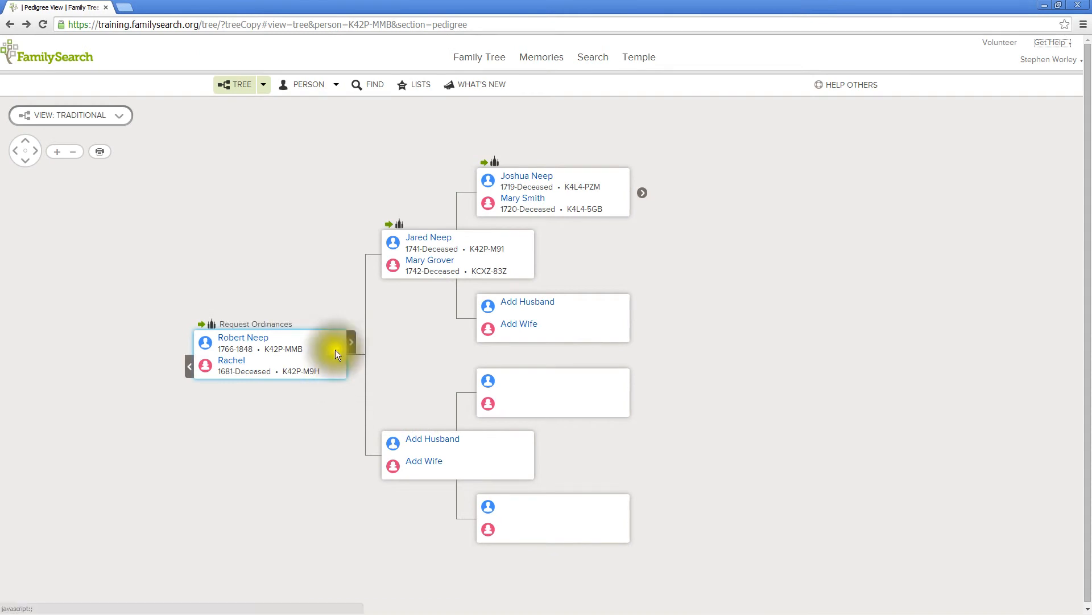
pyautogui.click(351, 348)
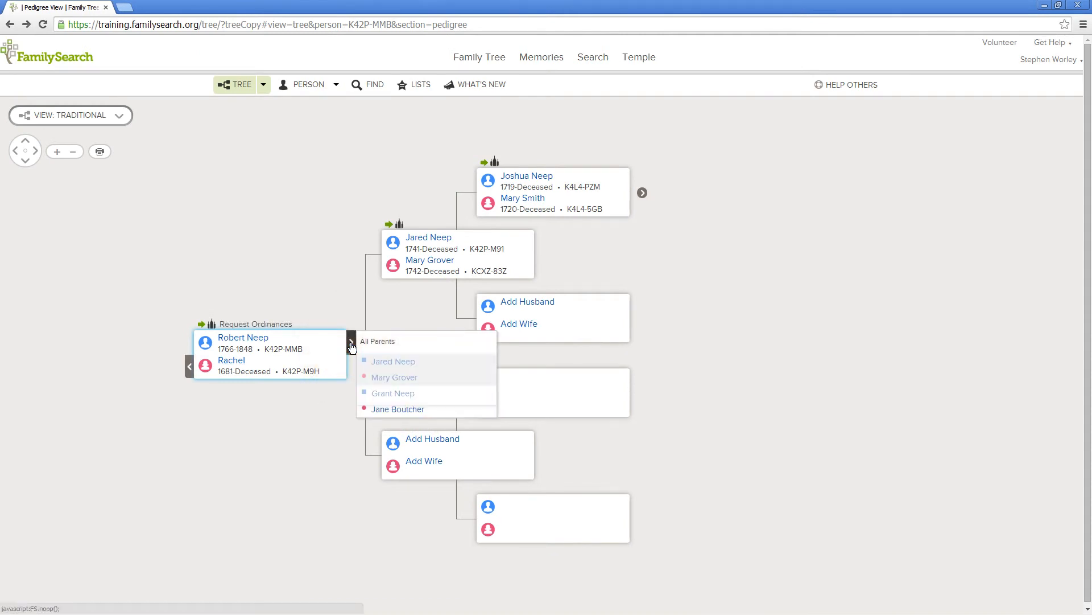
pyautogui.click(384, 394)
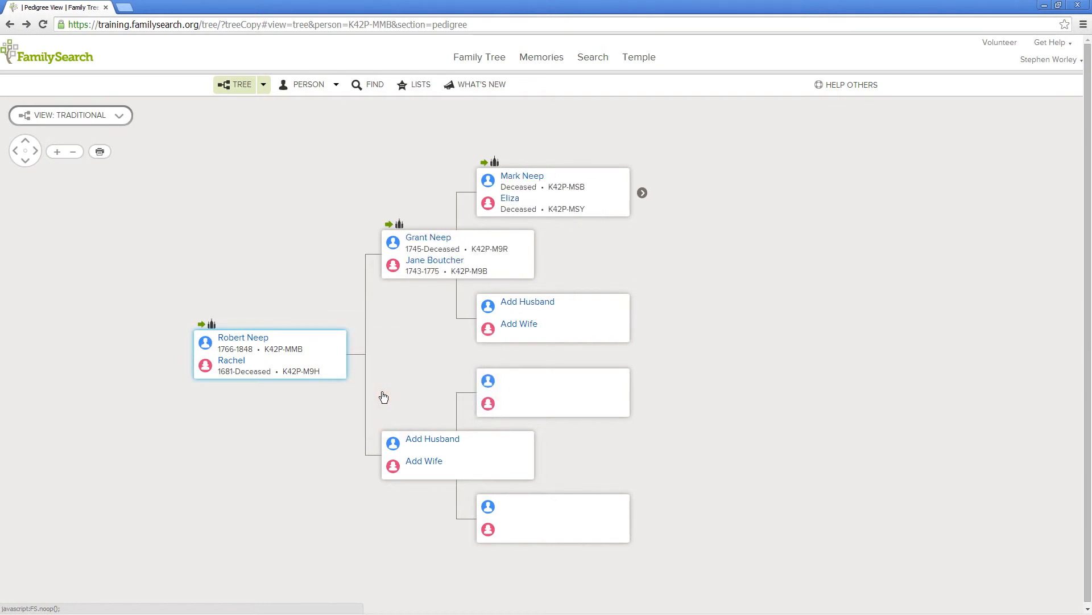
pyautogui.click(418, 241)
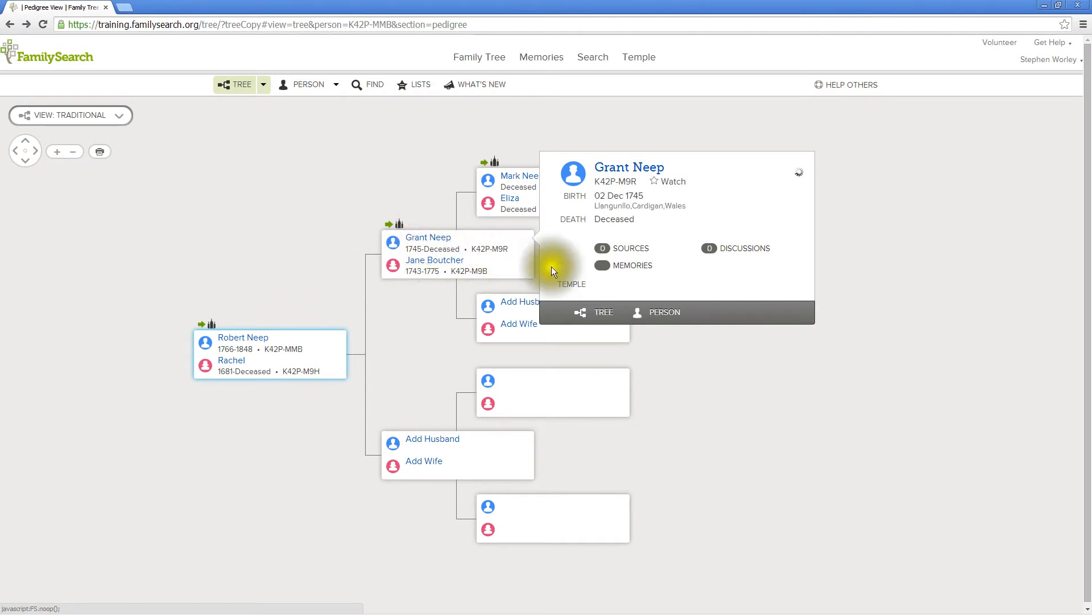
pyautogui.click(665, 313)
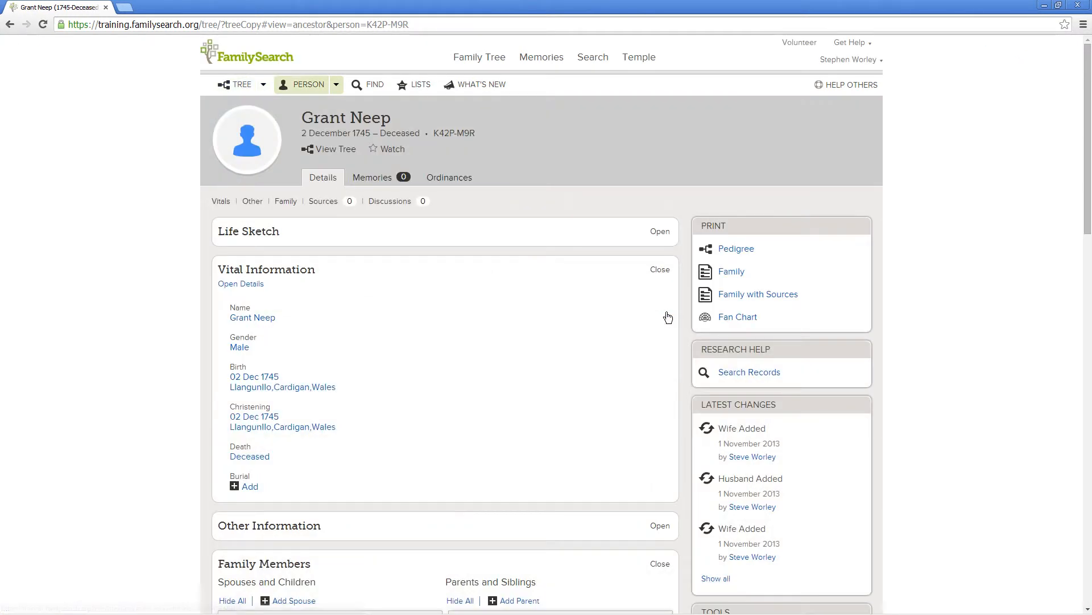
# Delete the 1766 son's relationship to the father born in 1745 and his wife born in 1743, with the reason "Wrong parents" and both confirmations ticked
pyautogui.click(1088, 202)
pyautogui.moveTo(1089, 202); pyautogui.dragTo(1066, 369)
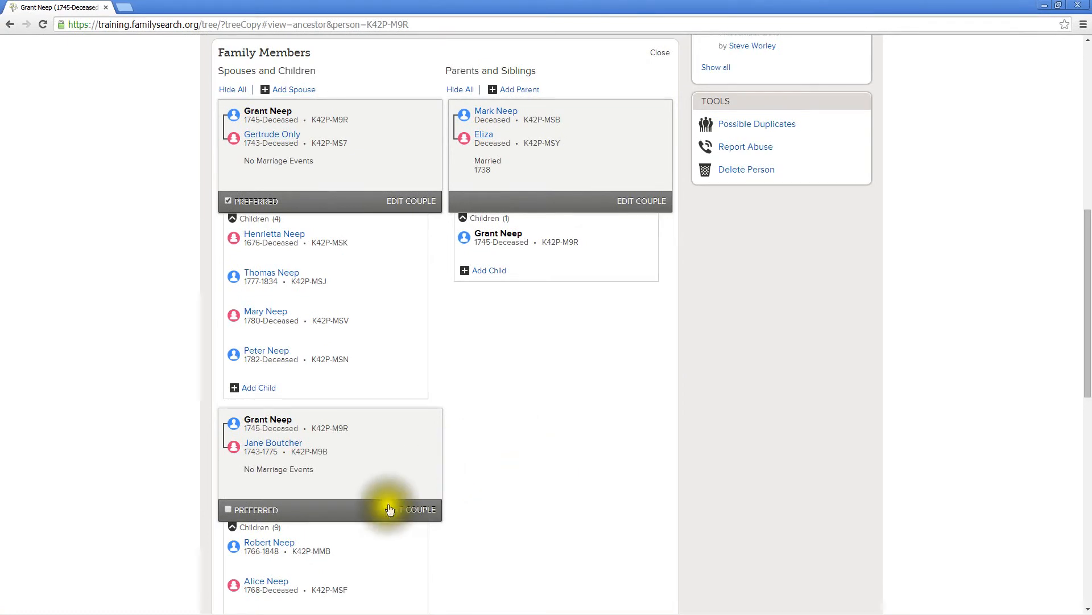
pyautogui.click(400, 563)
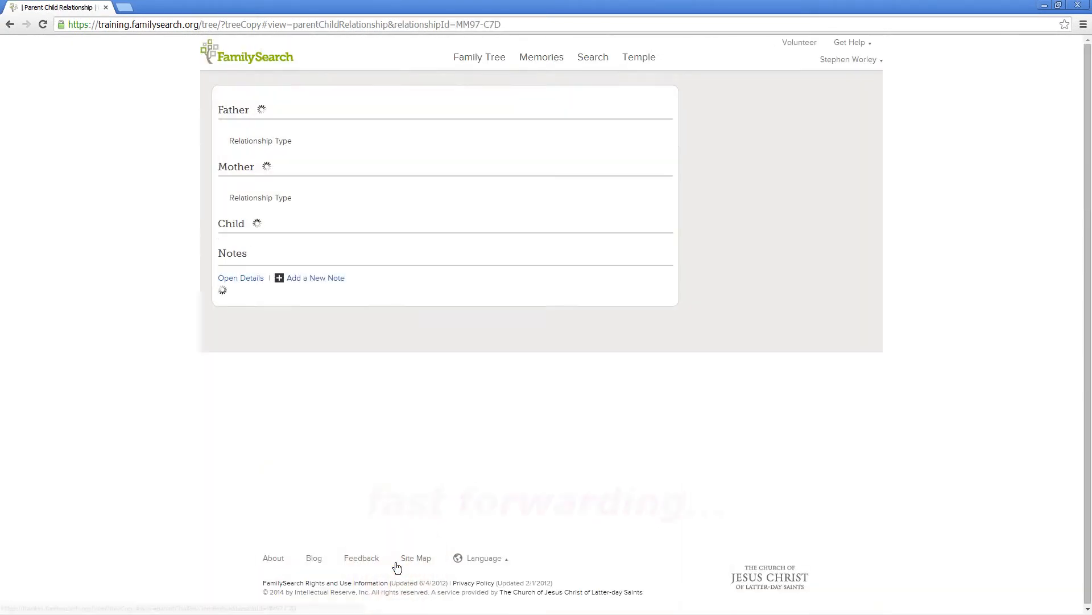
pyautogui.click(726, 227)
pyautogui.click(537, 345)
pyautogui.write('Wrong parents')
pyautogui.click(253, 395)
pyautogui.click(252, 408)
pyautogui.click(273, 431)
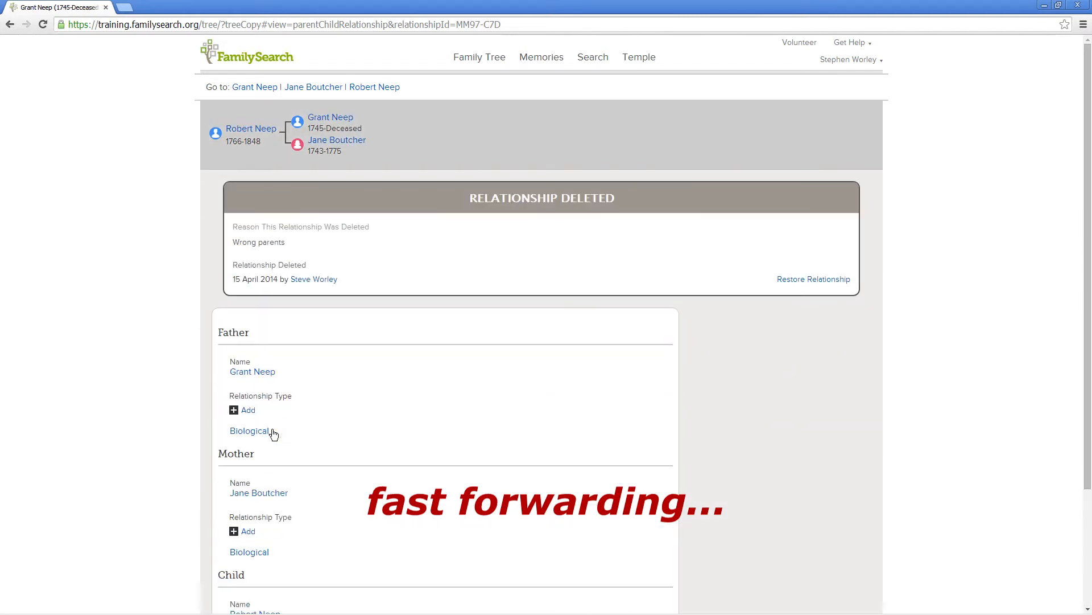
# Return to the 1766 son's tree from the deleted relationship and open his person page
pyautogui.click(261, 131)
pyautogui.click(351, 204)
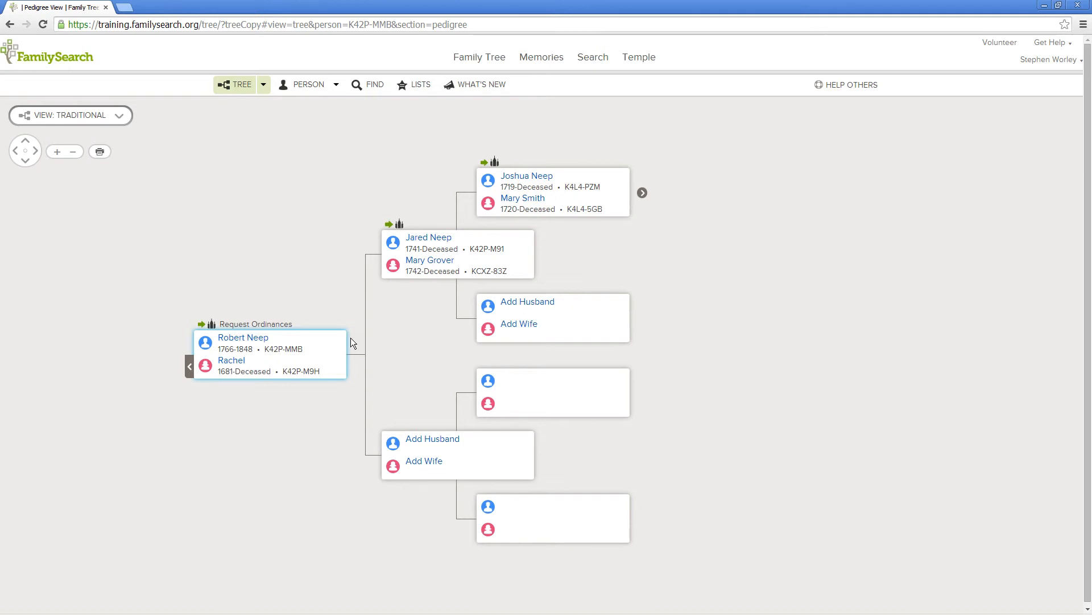
pyautogui.click(253, 340)
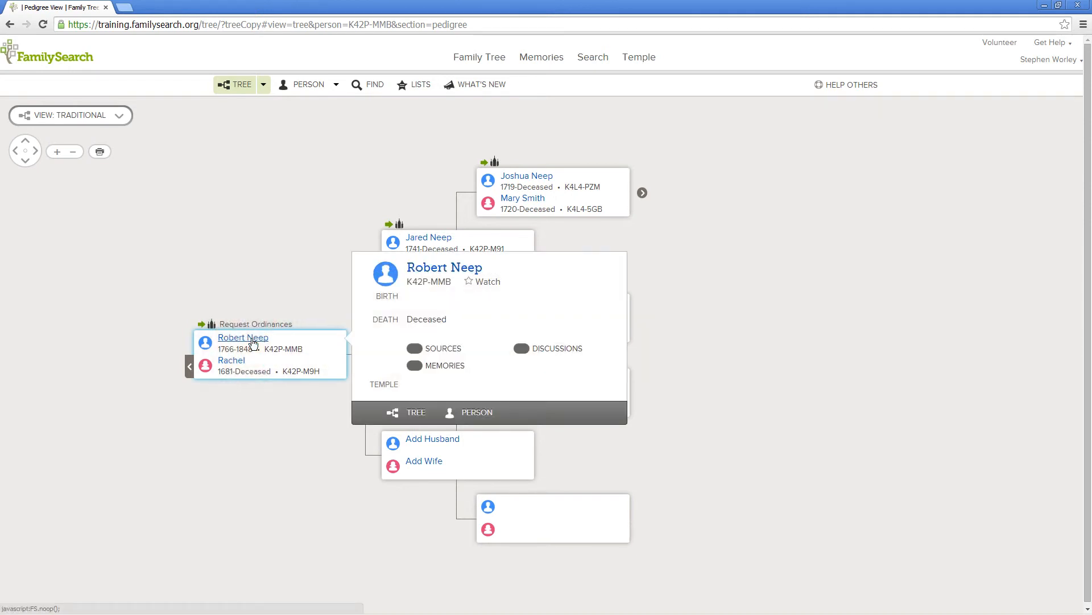
pyautogui.click(477, 413)
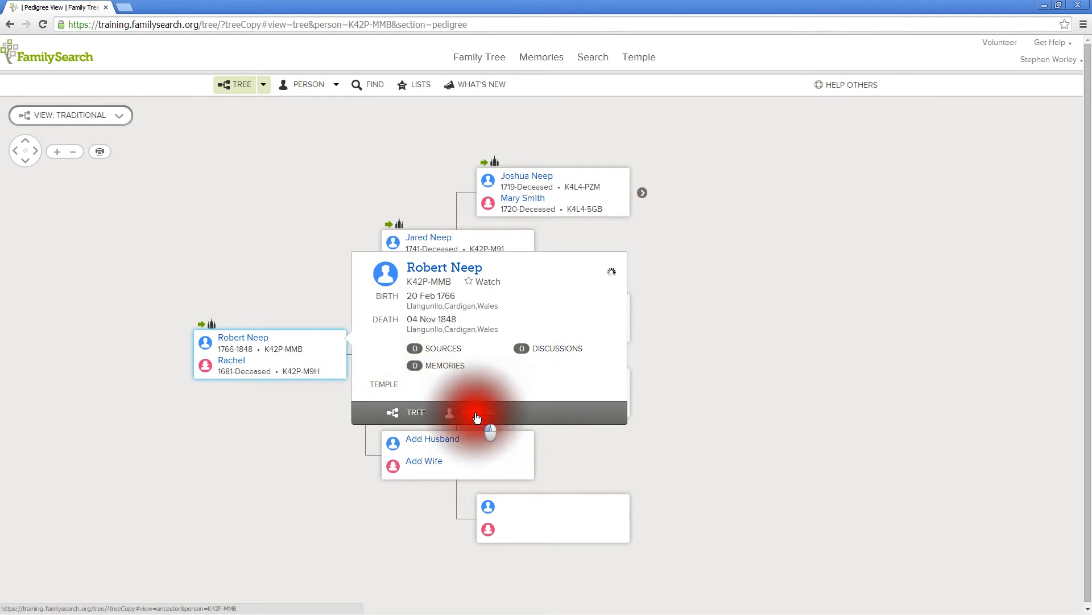